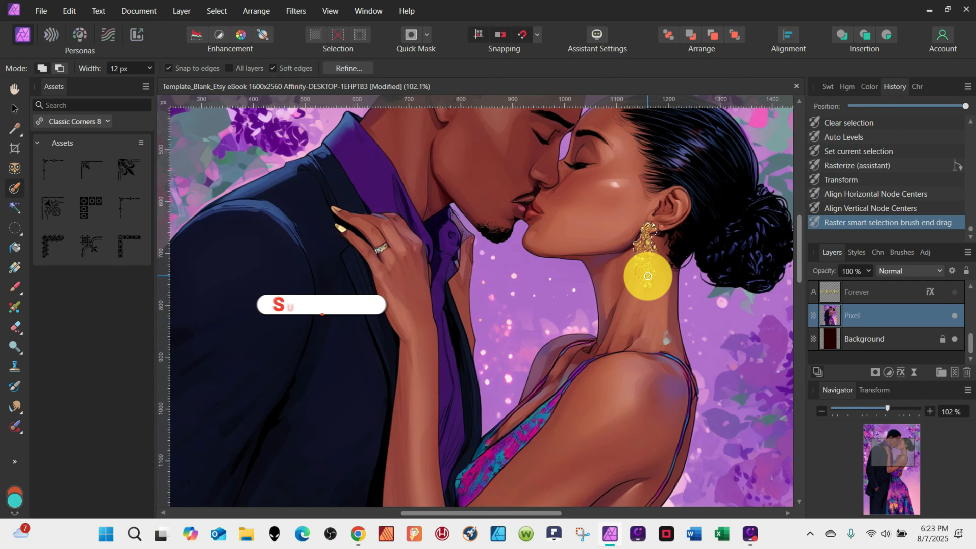
Step: Duplicate the selected earring onto its own layer, deselect, and add a Brightness / Contrast adjustment that raises the earring's brightness and contrast
key(ctrl+j)
key(ctrl+d)
scroll(647, 273, up, 1)
click(888, 372)
click(835, 152)
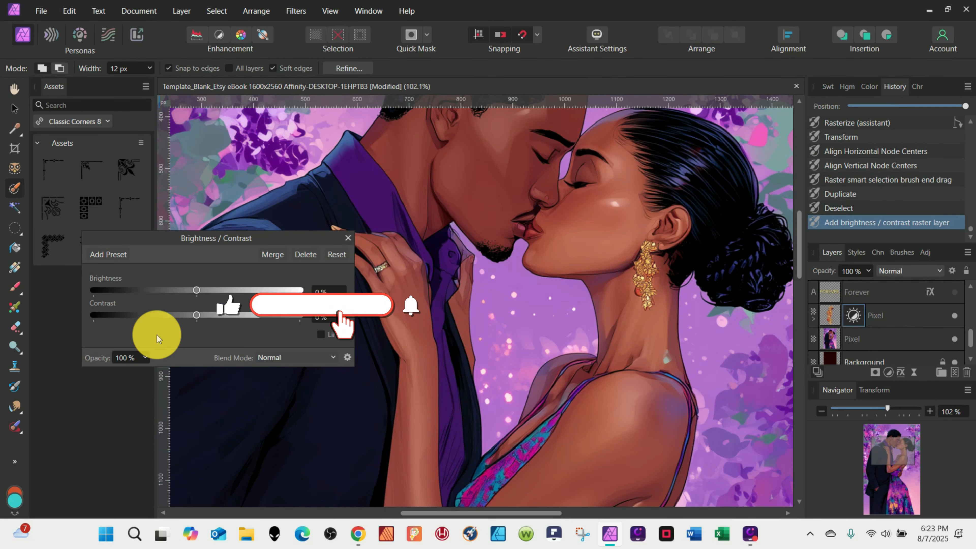
drag(197, 290, 294, 315)
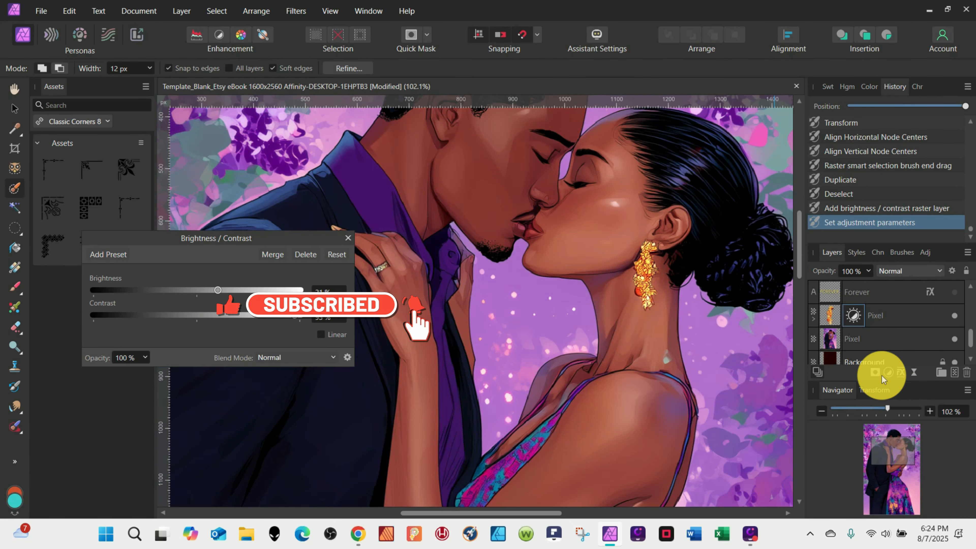
Step: Add a Curves adjustment and nest it in the earring layer beside its Brightness / Contrast adjustment
click(882, 378)
click(884, 194)
drag(867, 299, 871, 331)
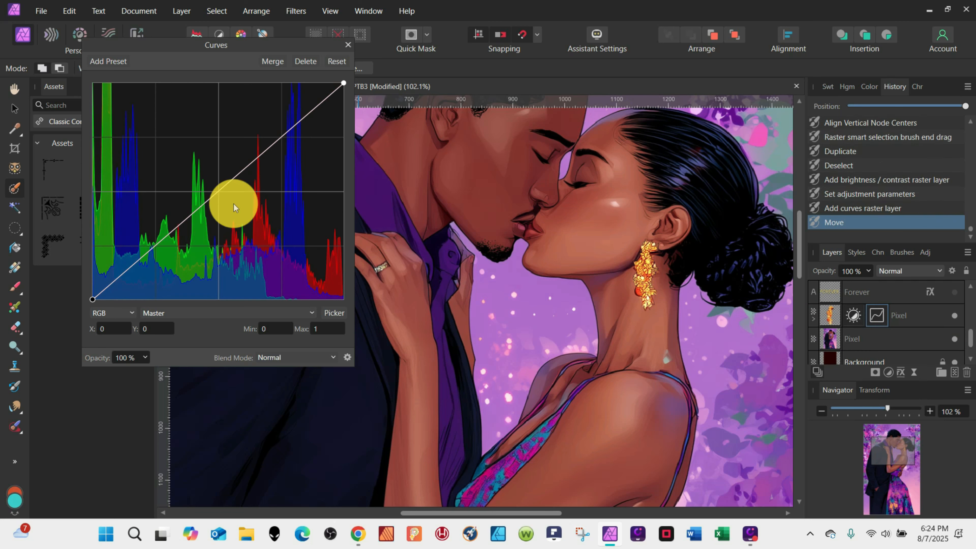
click(218, 191)
drag(92, 299, 143, 319)
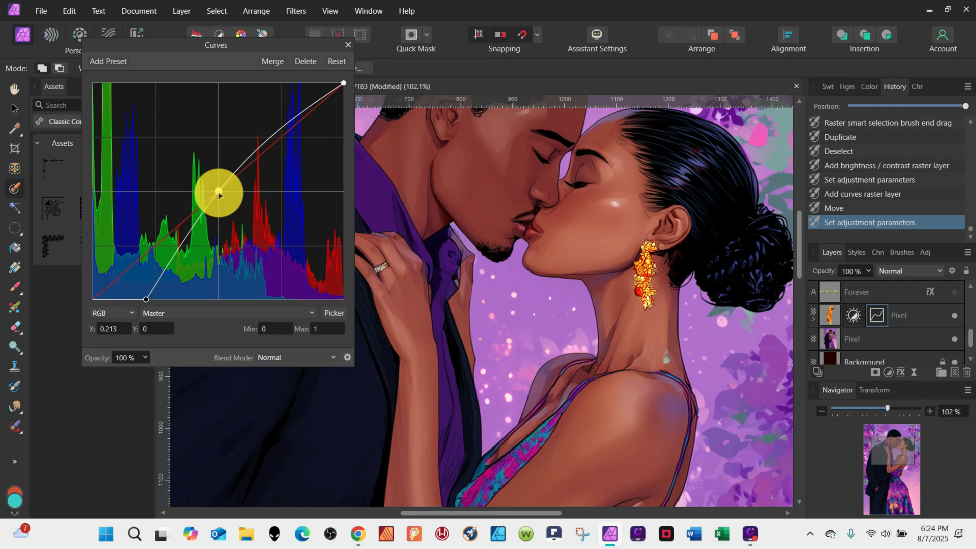
drag(218, 192, 207, 178)
click(334, 61)
Step: Shape the earring's master curve into an S-curve with a midpoint, lowered shadows and raised highlights, and close the adjustment
click(217, 191)
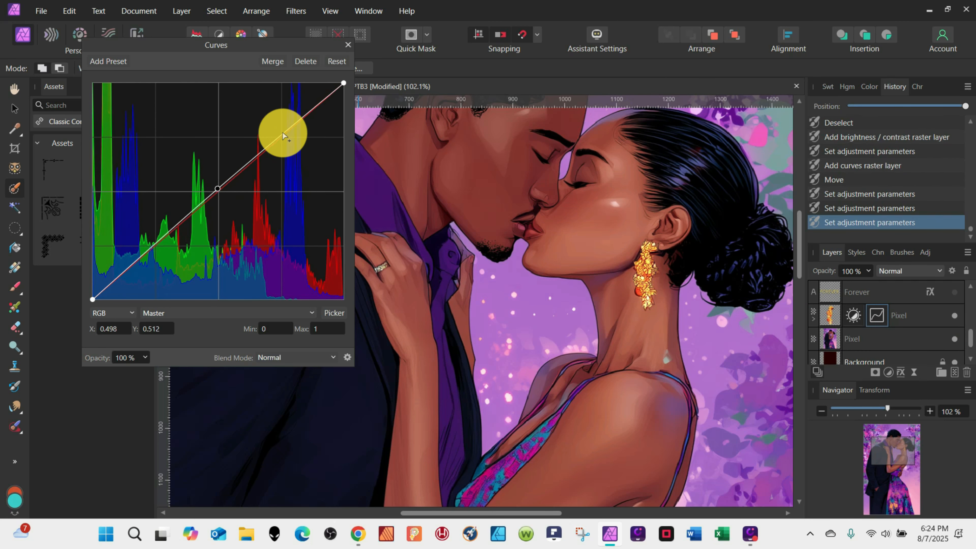
drag(149, 248, 172, 260)
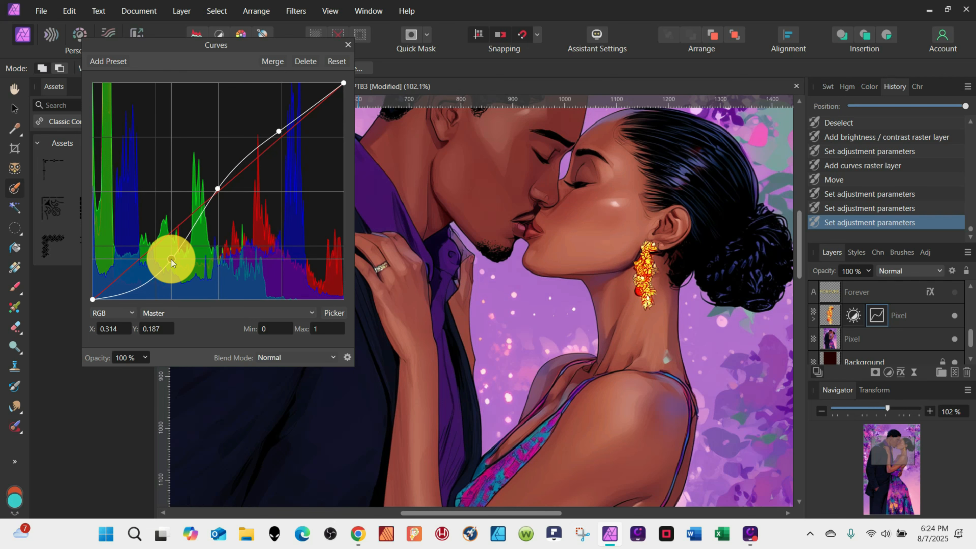
click(279, 132)
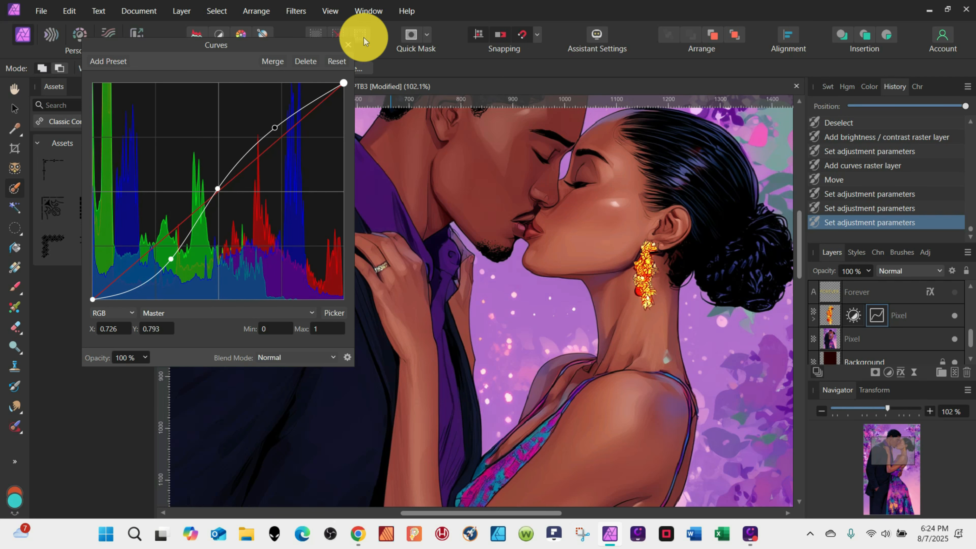
click(348, 45)
scroll(526, 244, down, 5)
scroll(525, 241, down, 6)
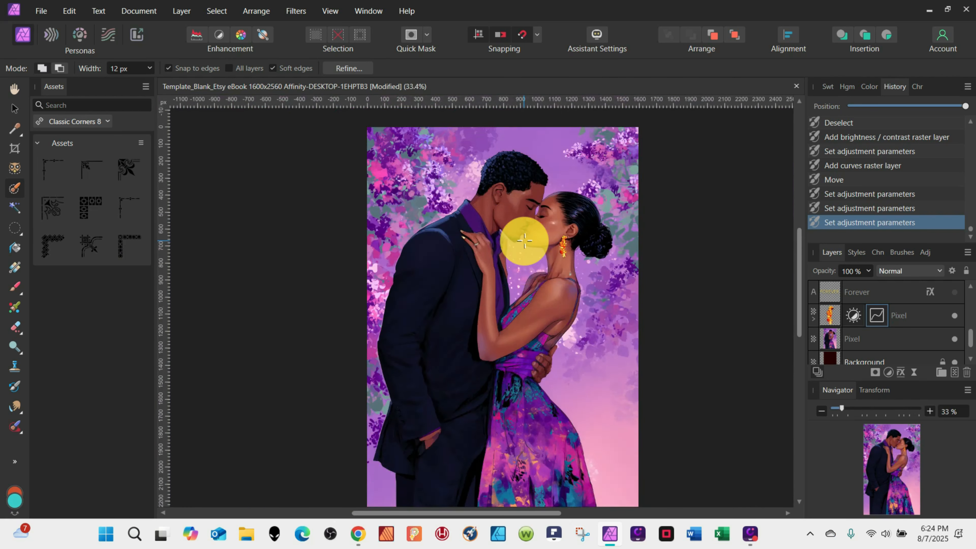
Step: Add a Vibrance adjustment to the earring layer with vibrance 100% and saturation -23%
click(830, 338)
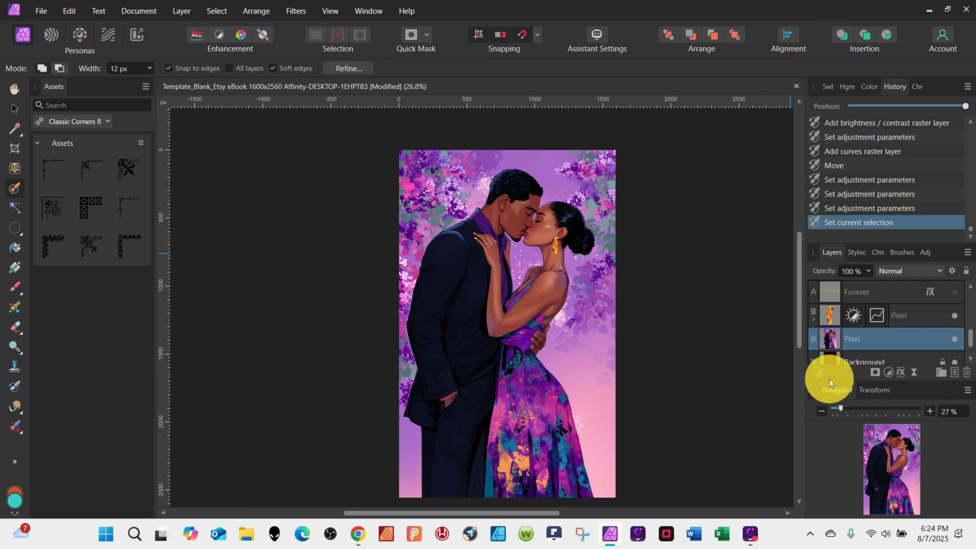
click(830, 313)
click(888, 372)
click(783, 172)
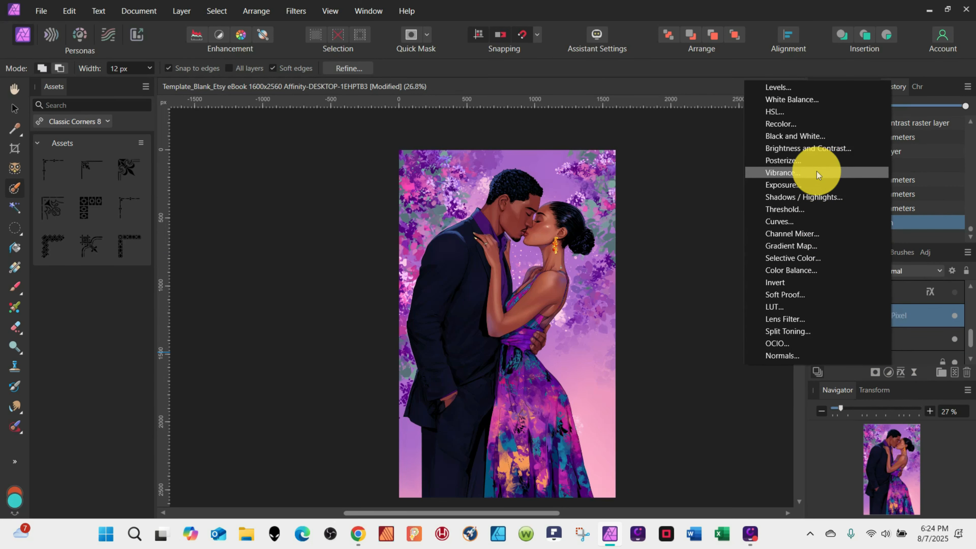
drag(261, 332, 333, 308)
click(179, 331)
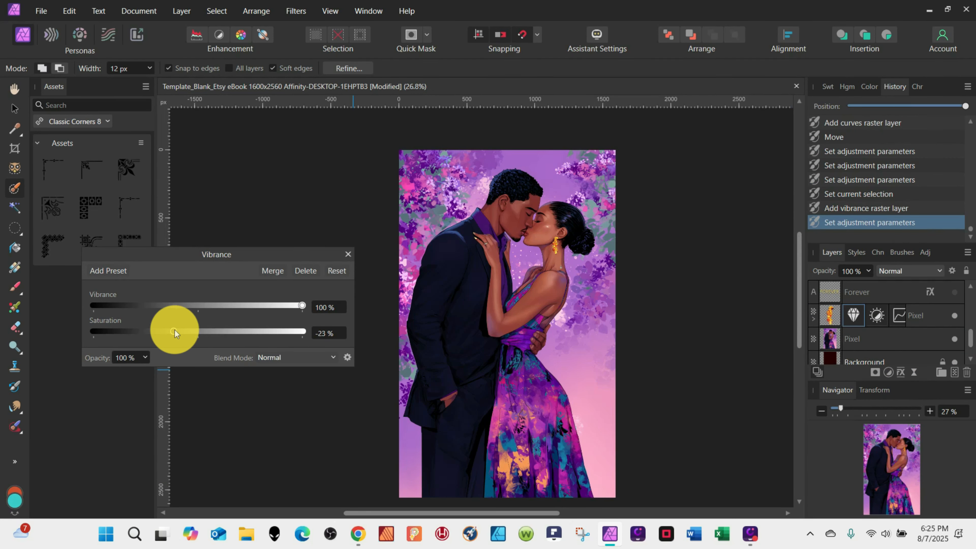
click(348, 254)
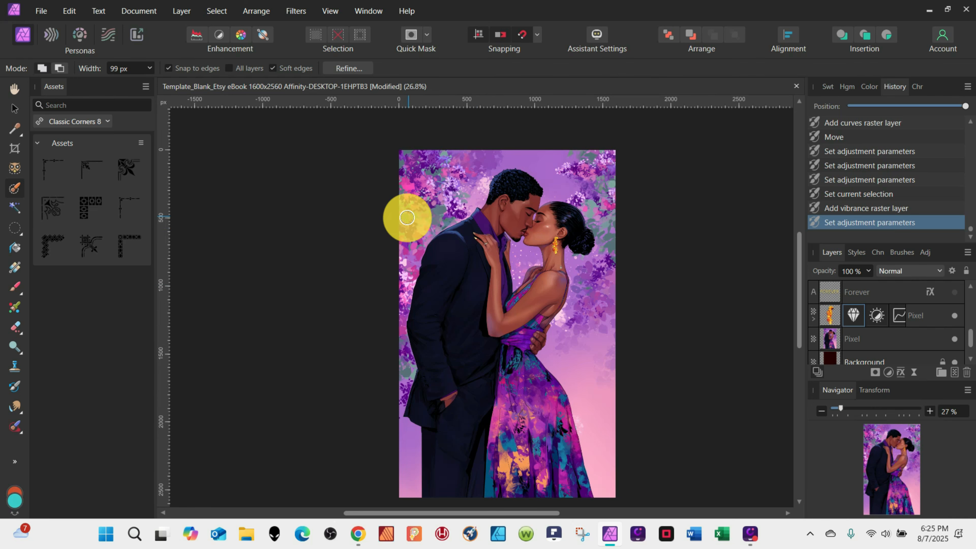
Step: Select the whole background around the couple on the couple's image layer with a 99 px selection brush, duplicate it to its own layer, and deselect
mouse_move(443, 186)
mouse_down()
mouse_move(447, 217)
mouse_move(433, 188)
mouse_move(467, 190)
mouse_move(412, 183)
mouse_move(396, 301)
mouse_move(386, 380)
mouse_move(402, 364)
mouse_move(405, 497)
mouse_up()
click(830, 342)
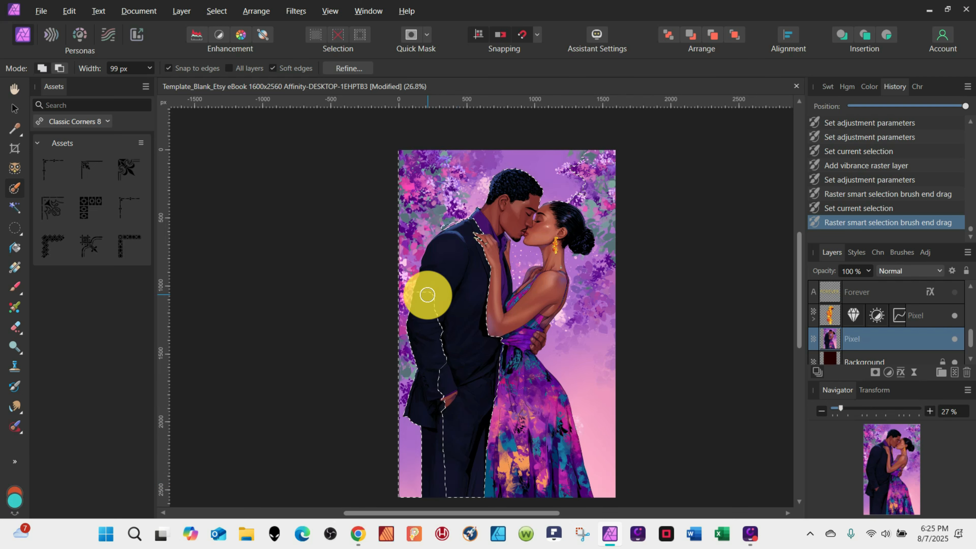
mouse_move(427, 295)
mouse_down()
mouse_move(485, 262)
mouse_move(451, 297)
mouse_move(456, 438)
mouse_up()
mouse_move(567, 156)
mouse_down()
mouse_move(616, 240)
mouse_move(586, 284)
mouse_move(570, 348)
mouse_move(604, 425)
mouse_move(617, 502)
mouse_up()
drag(535, 261, 522, 266)
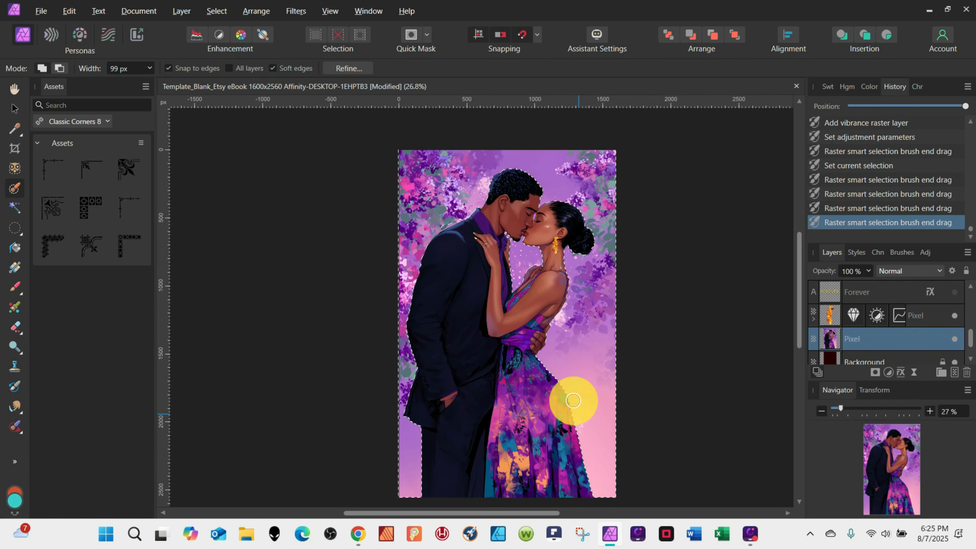
drag(449, 213, 442, 220)
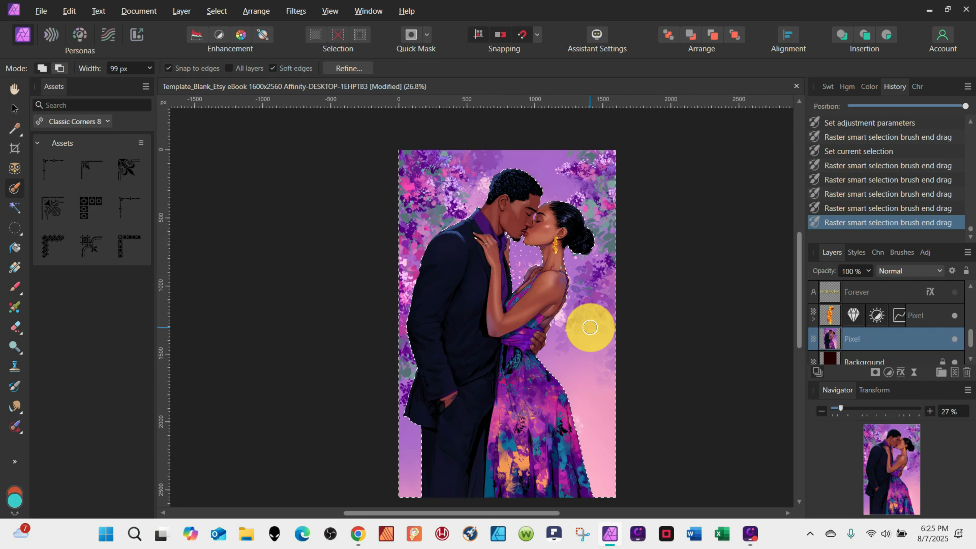
key(ctrl+j)
key(ctrl+d)
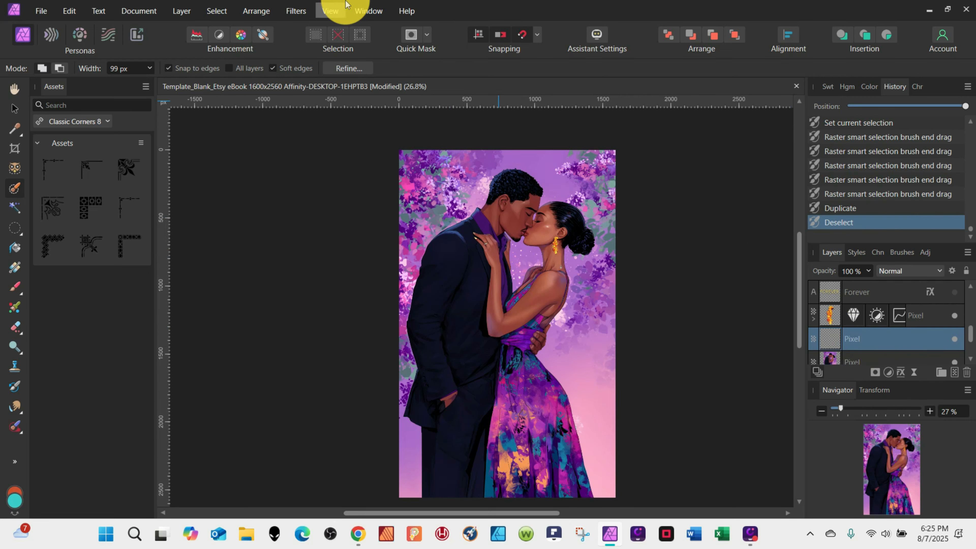
Step: Apply a Gaussian Blur with a 3.5 px radius to the duplicated background layer
click(295, 12)
mouse_move(173, 40)
click(77, 51)
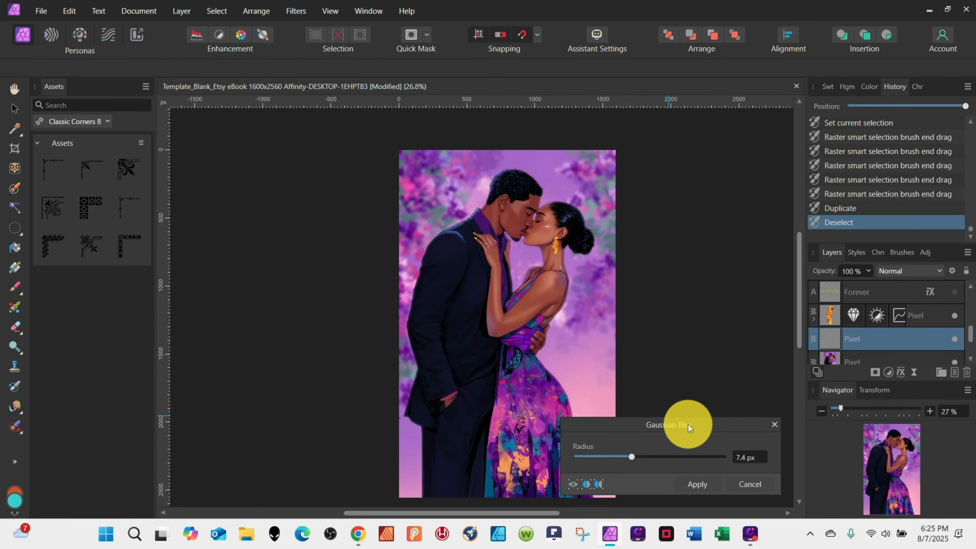
drag(689, 419, 233, 215)
drag(176, 247, 164, 218)
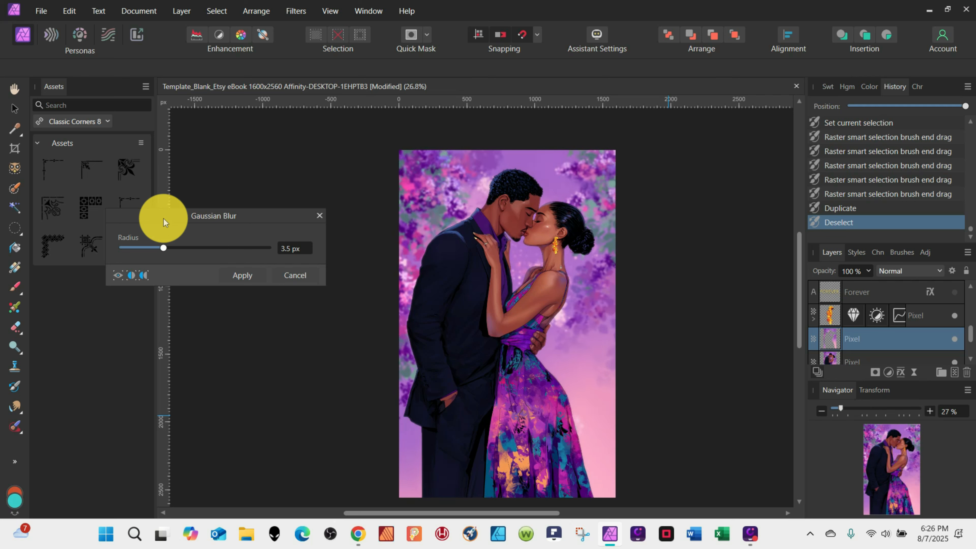
click(242, 275)
Step: Add a Brightness / Contrast adjustment to the couple's image layer with brightness 19%
click(873, 361)
click(875, 372)
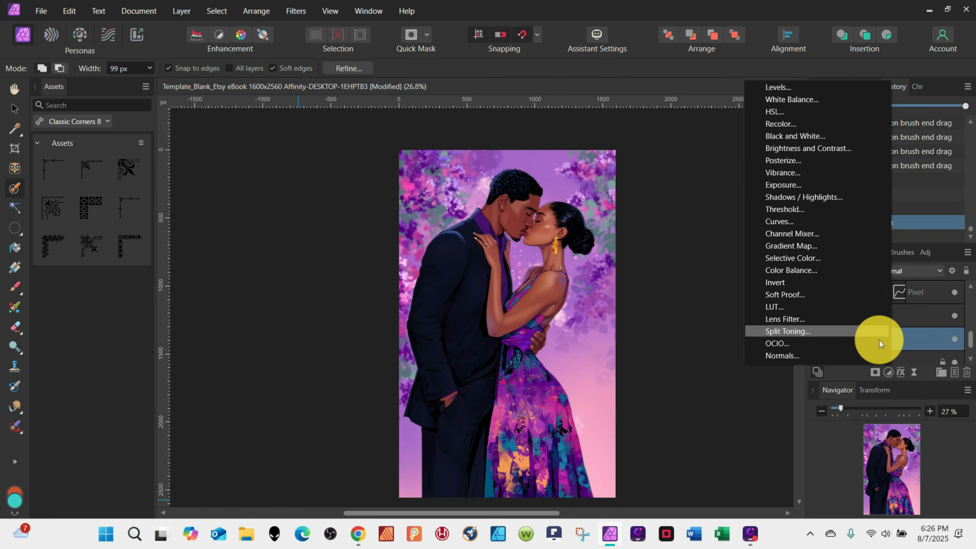
click(849, 161)
mouse_move(218, 289)
mouse_down()
mouse_move(207, 289)
mouse_move(215, 289)
mouse_up()
Step: Add a Color Balance adjustment above the couple's image layer, adjust its midtones, and close it
click(887, 372)
click(860, 272)
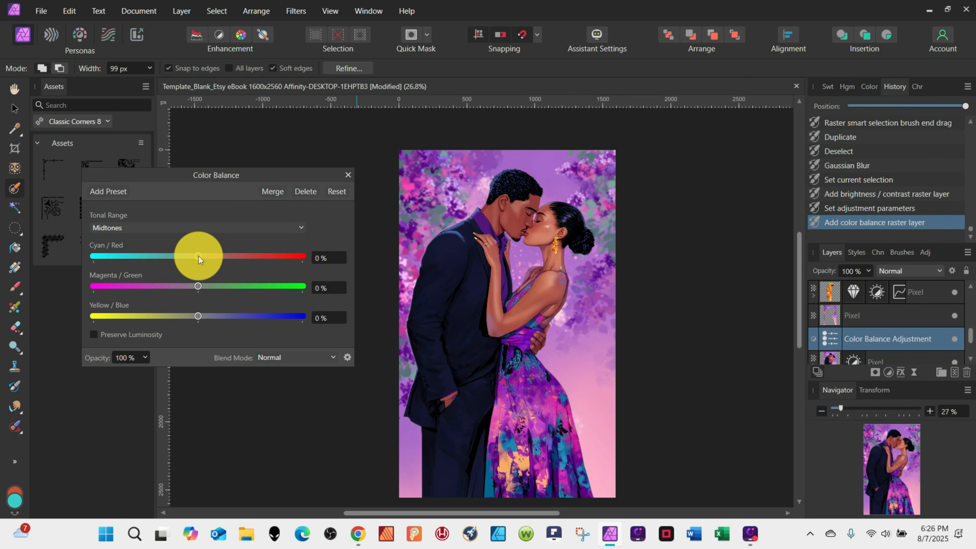
click(348, 175)
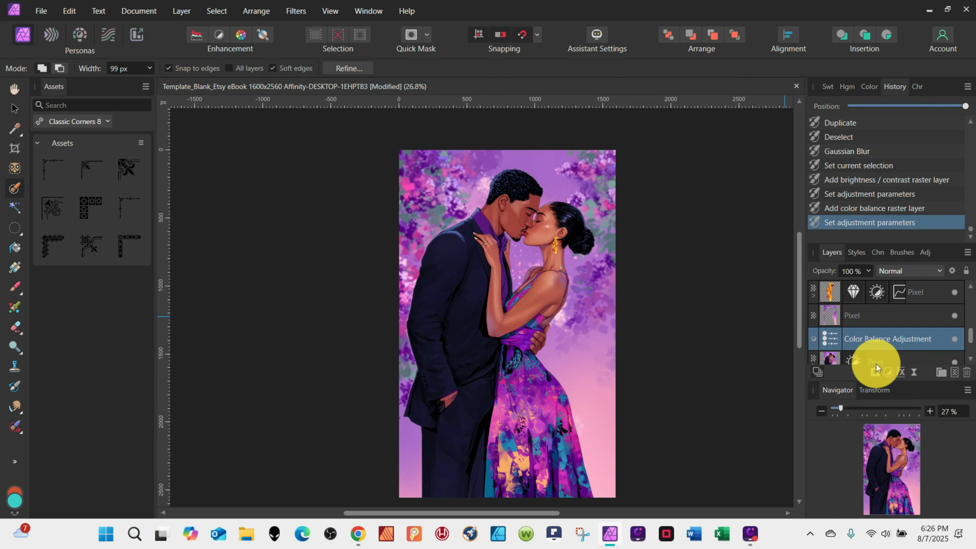
Step: Select the woman's dress from the skirt up to the waist on the couple's image layer with the selection brush
click(876, 363)
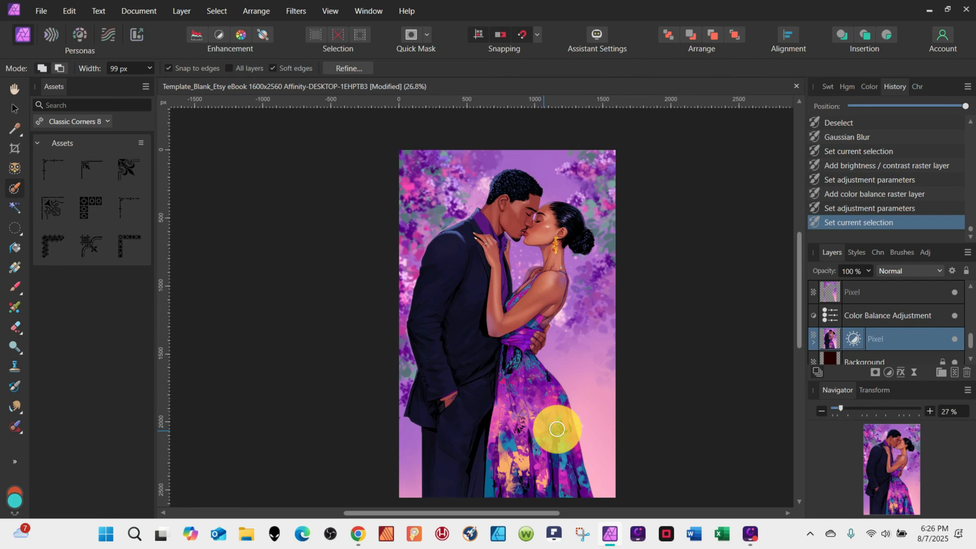
mouse_move(516, 370)
mouse_down()
mouse_move(504, 430)
mouse_move(560, 425)
mouse_move(515, 462)
mouse_move(535, 373)
mouse_move(525, 330)
mouse_up()
drag(530, 327, 539, 320)
Step: Refine the dress selection with a 12 px brush, adding the missing parts of the bodice, waist and skirt edge
click(120, 69)
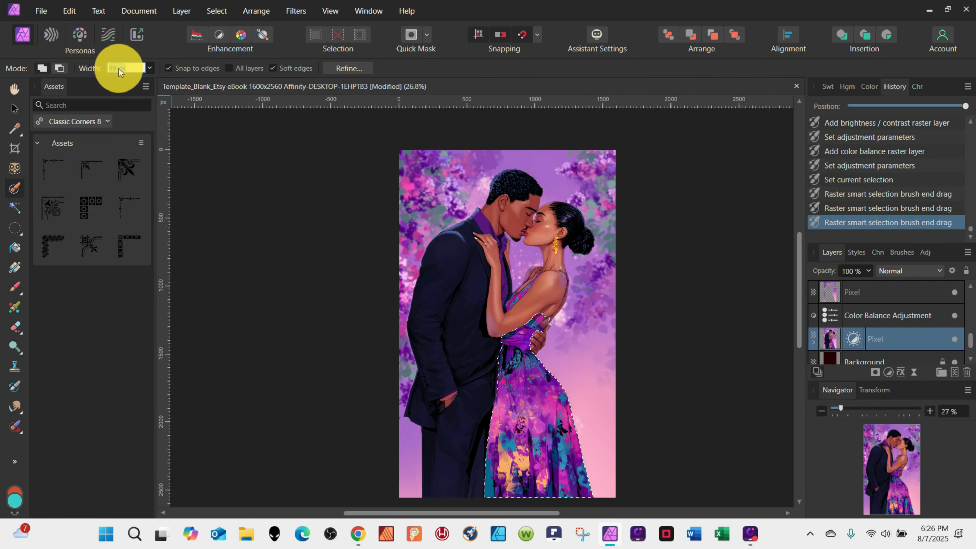
scroll(575, 374, up, 5)
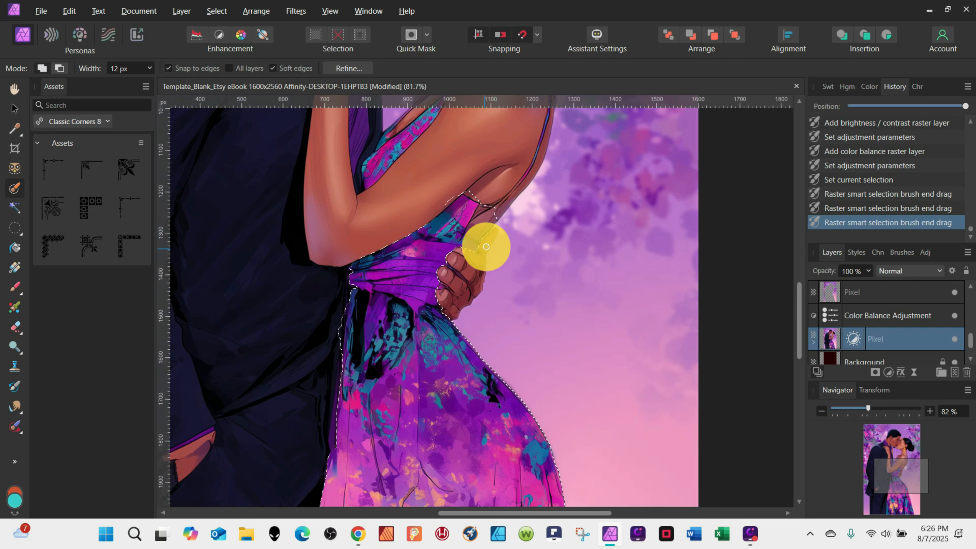
mouse_move(486, 246)
mouse_down()
mouse_move(497, 206)
mouse_move(485, 228)
mouse_move(480, 211)
mouse_move(475, 232)
mouse_up()
scroll(475, 192, up, 3)
mouse_move(440, 197)
mouse_down()
mouse_move(378, 254)
mouse_move(377, 240)
mouse_move(355, 257)
mouse_up()
scroll(381, 261, down, 2)
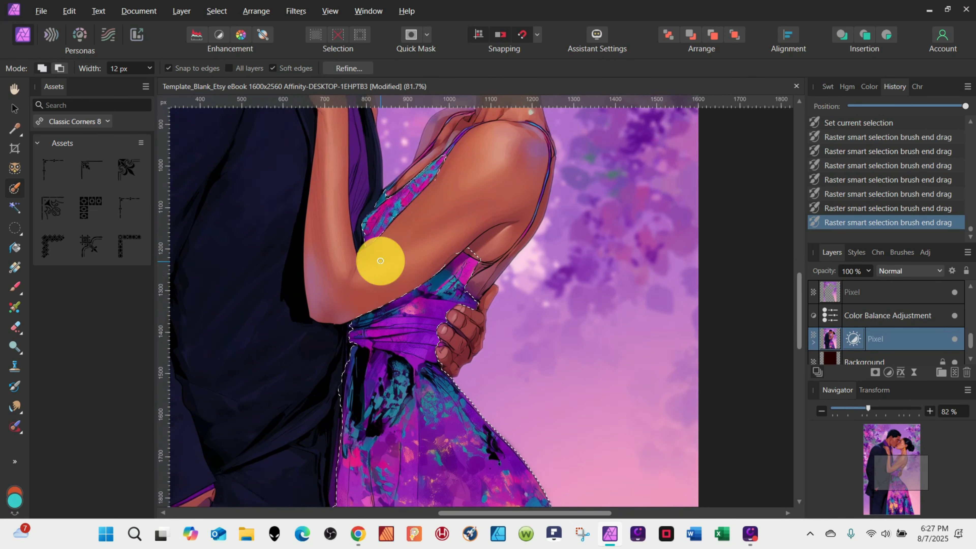
scroll(380, 260, down, 2)
drag(340, 403, 334, 446)
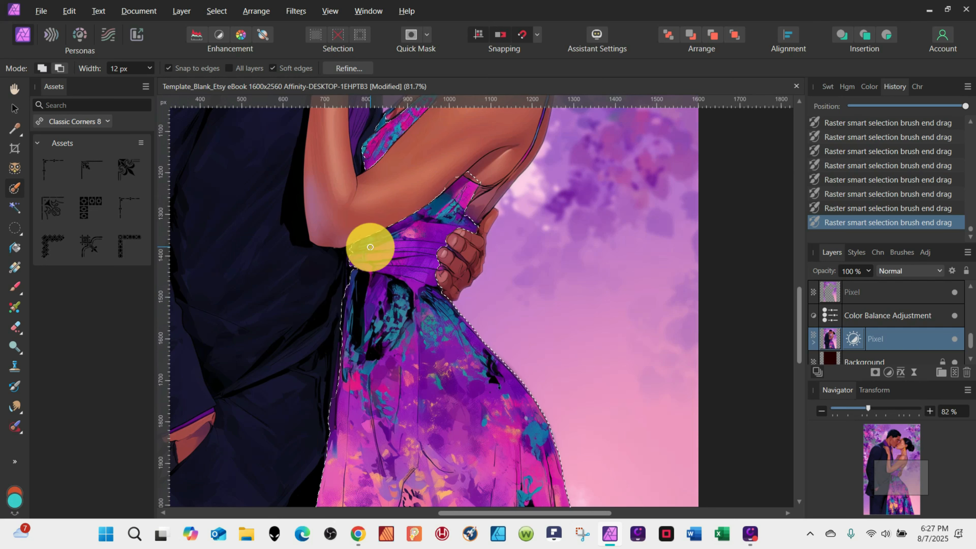
Step: Duplicate the selected dress onto its own layer and deselect
scroll(342, 421, down, 1)
scroll(407, 377, down, 5)
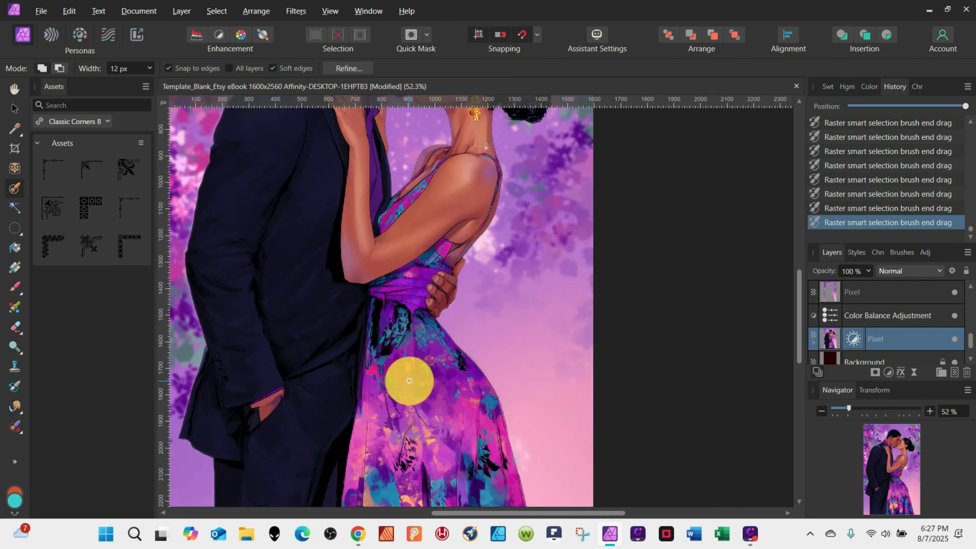
scroll(576, 402, up, 1)
key(ctrl+d)
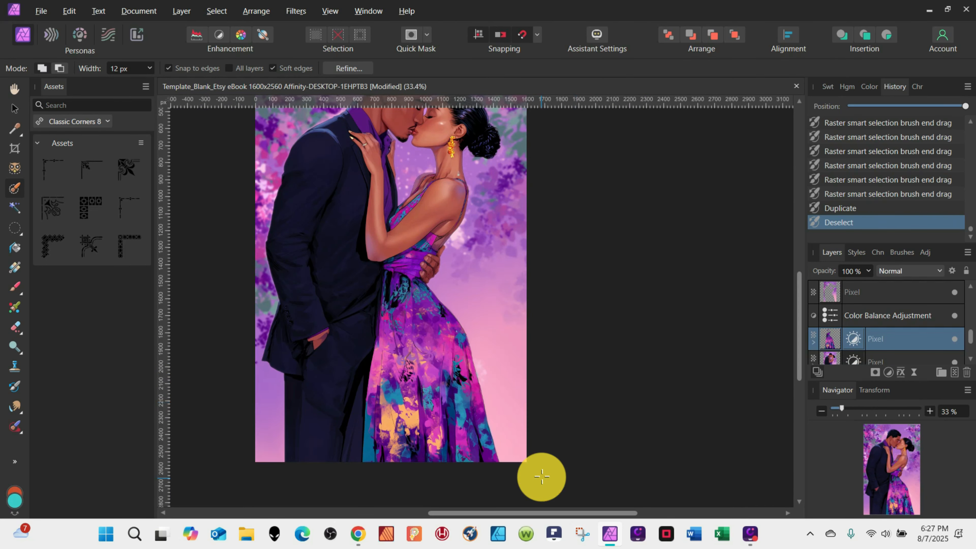
Step: Reset the Brightness / Contrast adjustment copied with the dress layer
scroll(402, 316, up, 2)
scroll(403, 315, down, 2)
double_click(852, 340)
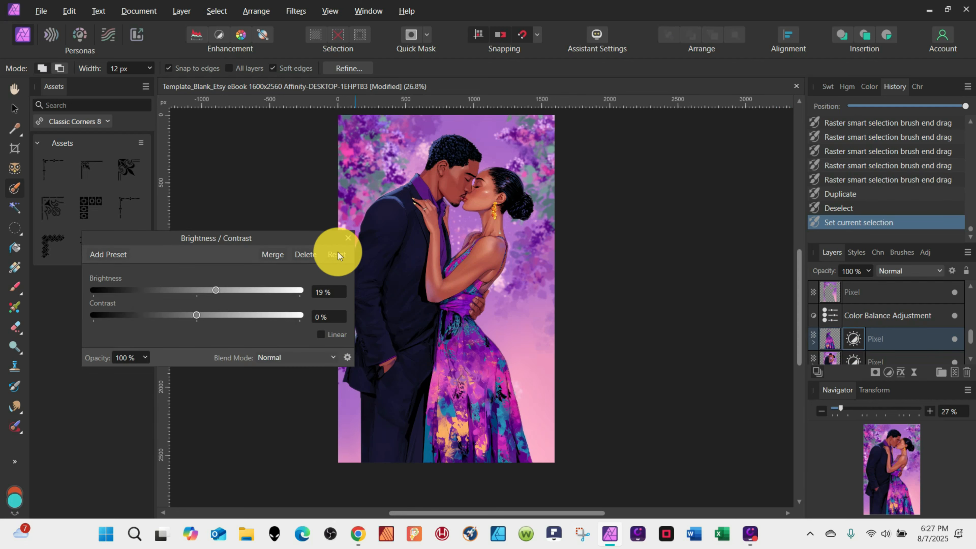
click(336, 254)
Step: Add a Recolor adjustment and nest it in the dress layer
click(888, 372)
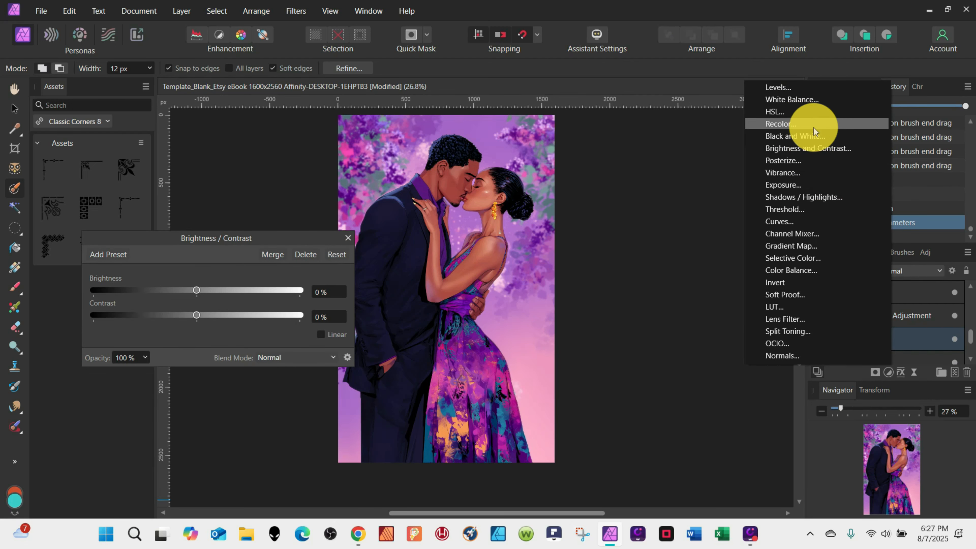
click(807, 123)
drag(851, 351, 832, 321)
Step: Recolor the dress deep purple with hue 274.2°, saturation 94% and lightness -32%
click(270, 265)
drag(282, 295, 214, 313)
drag(269, 265, 313, 267)
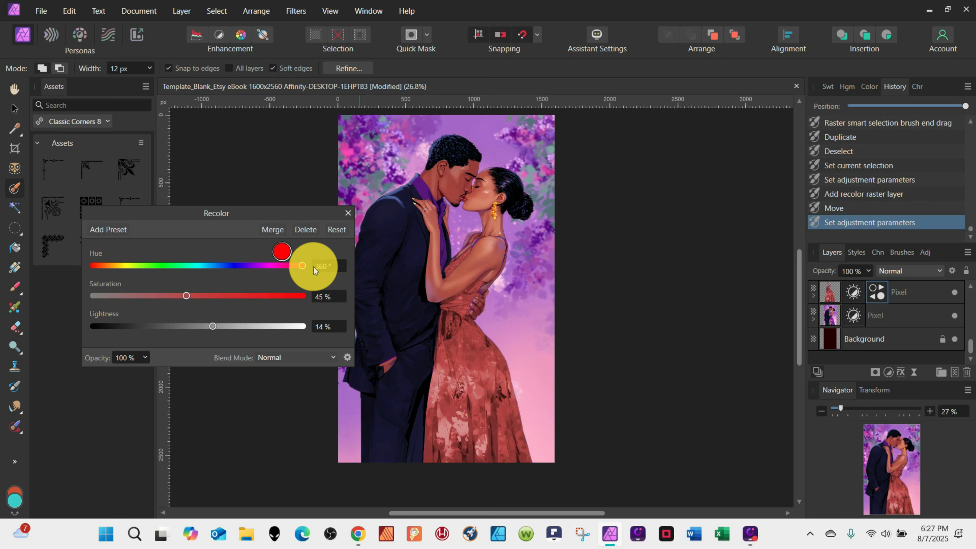
drag(186, 295, 238, 295)
drag(284, 264, 285, 301)
drag(206, 341, 143, 324)
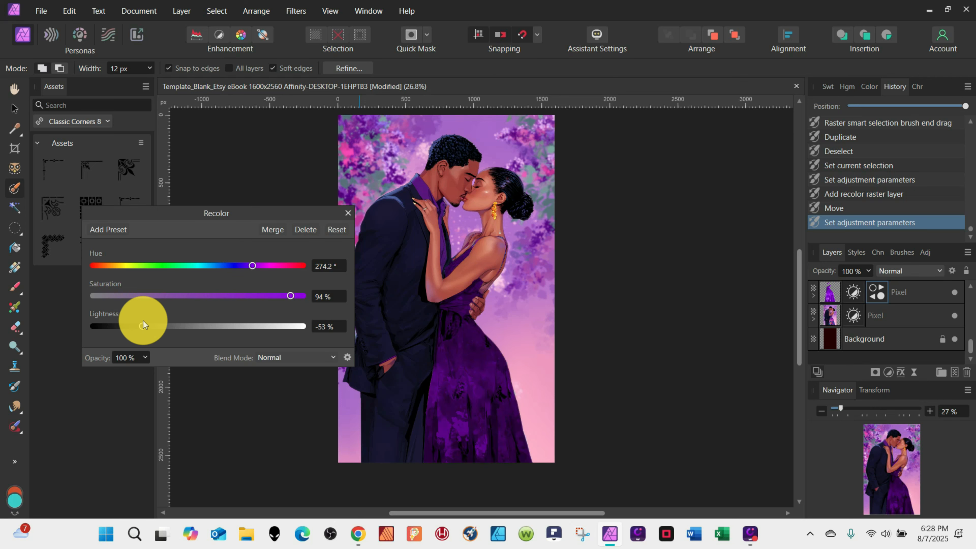
Step: Set the contrast of the dress layer's Brightness / Contrast adjustment to -9%
click(853, 292)
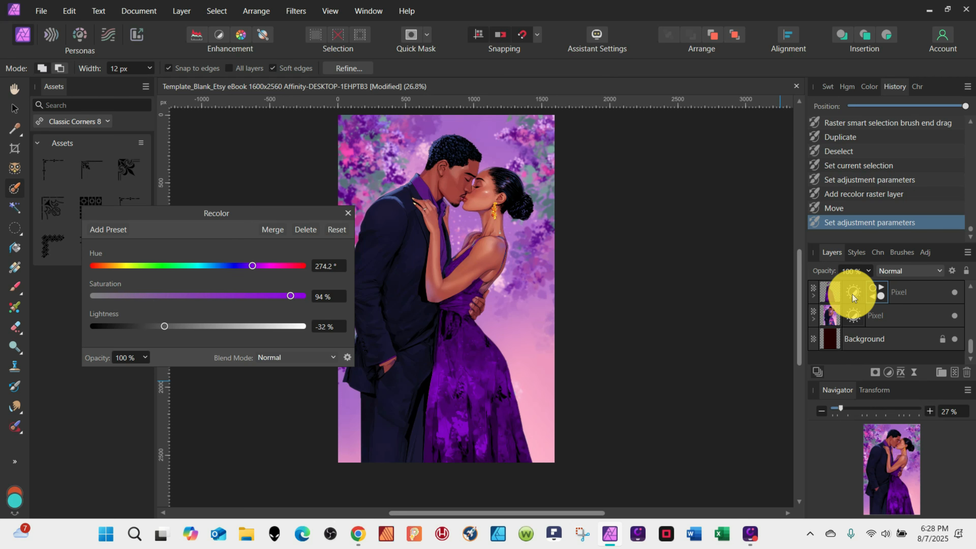
drag(243, 317, 188, 315)
Step: Add a Curves adjustment and nest it in the dress layer between its Brightness / Contrast and Recolor adjustments
click(886, 371)
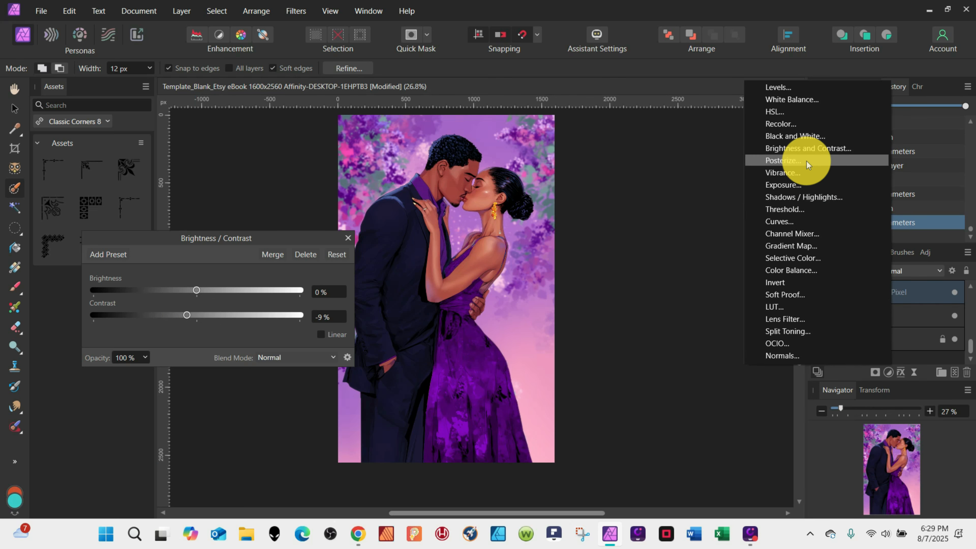
click(795, 214)
drag(831, 296, 856, 314)
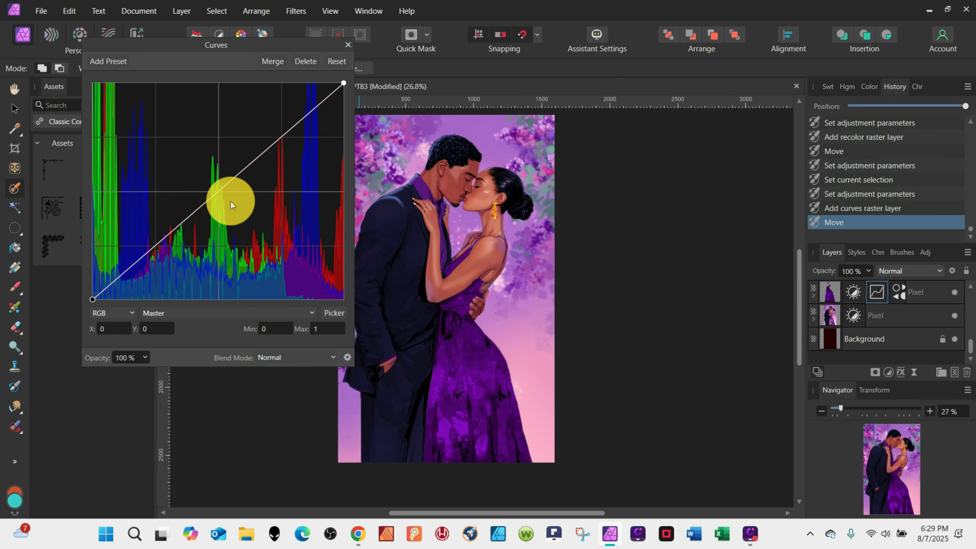
Step: Shape the dress's Curves adjustment into an S-curve, anchoring the midtones, raising the highlights and lowering the shadows to X 0.334, Y 0.194
click(218, 191)
drag(276, 134, 272, 124)
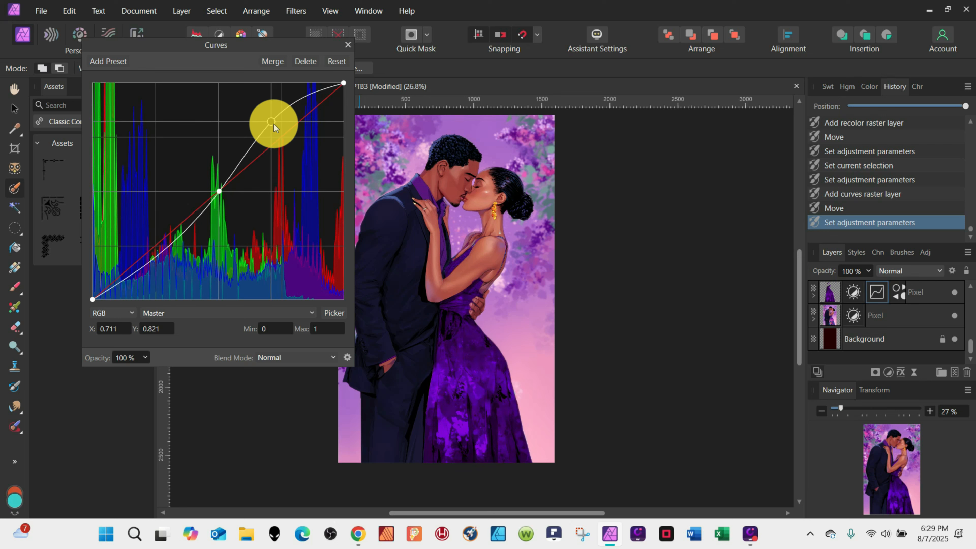
drag(210, 251, 158, 251)
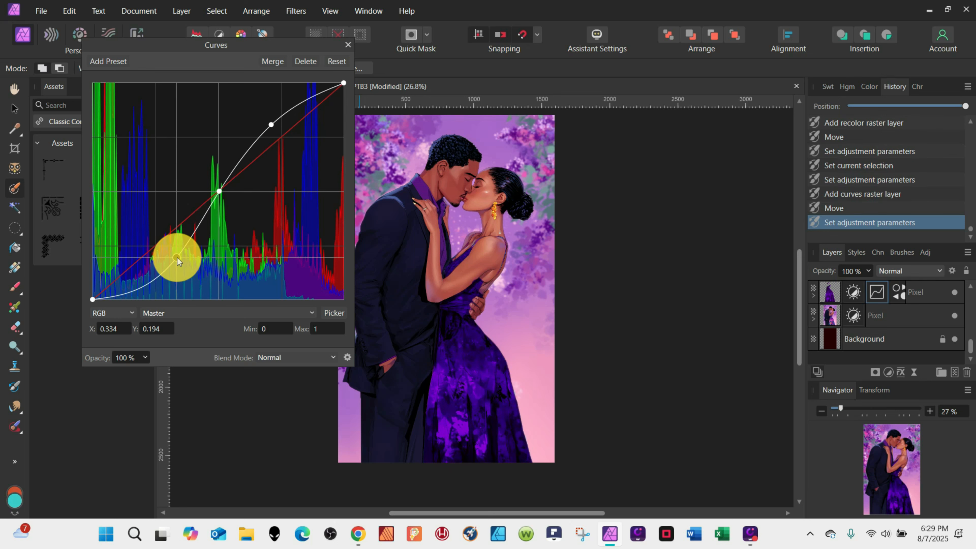
Step: Set the dress layer's Recolor adjustment to hue 281.2° and lightness -11%
double_click(898, 291)
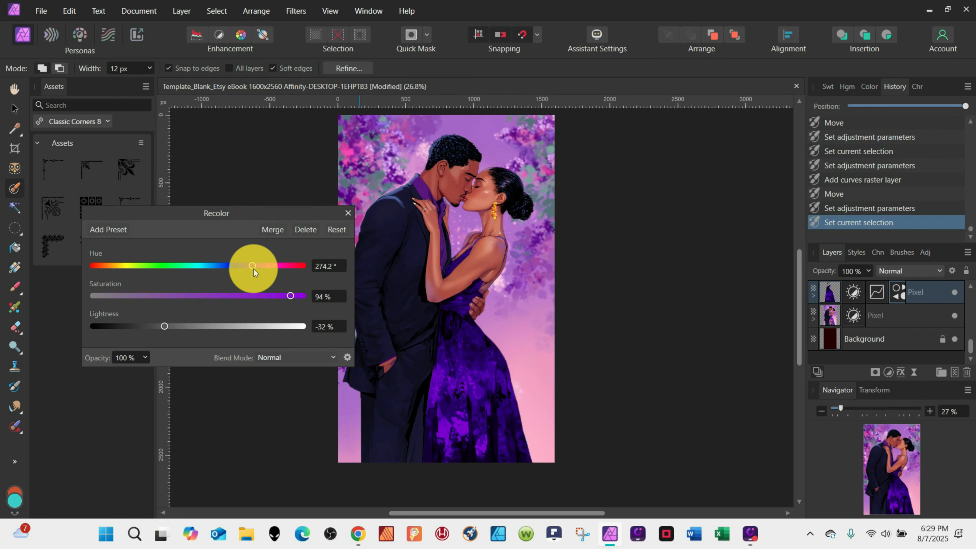
drag(253, 268, 257, 268)
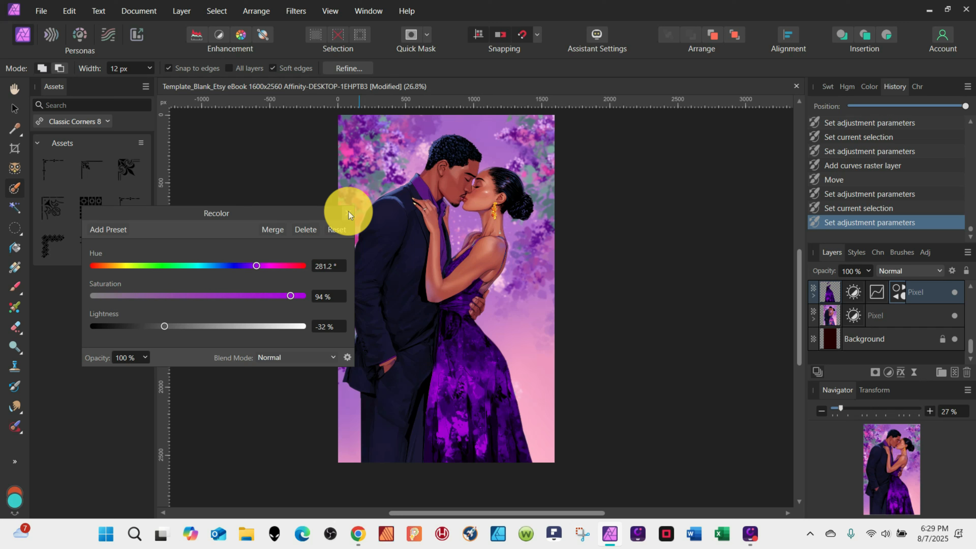
click(176, 326)
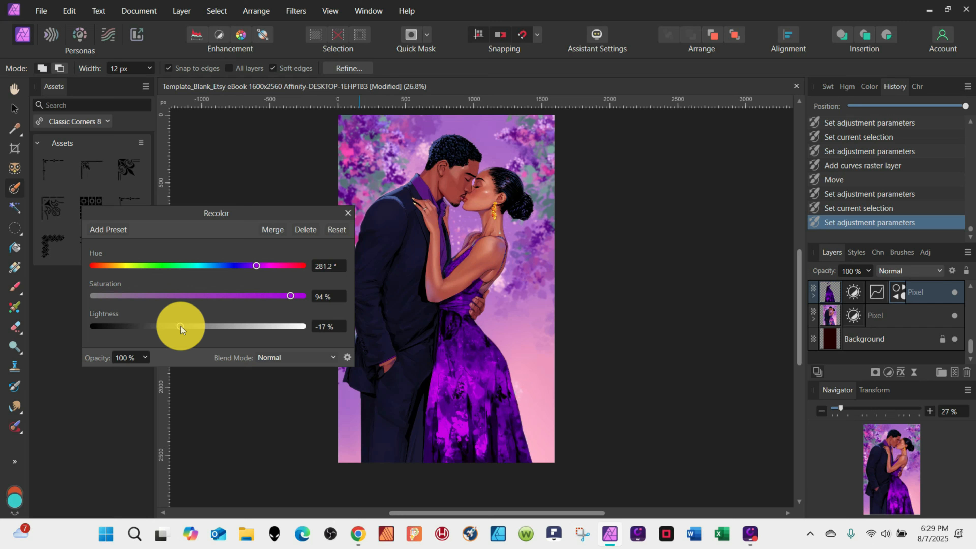
drag(180, 326, 186, 326)
Step: Toggle the dress layer's visibility repeatedly to compare the original and recolored dress
click(955, 292)
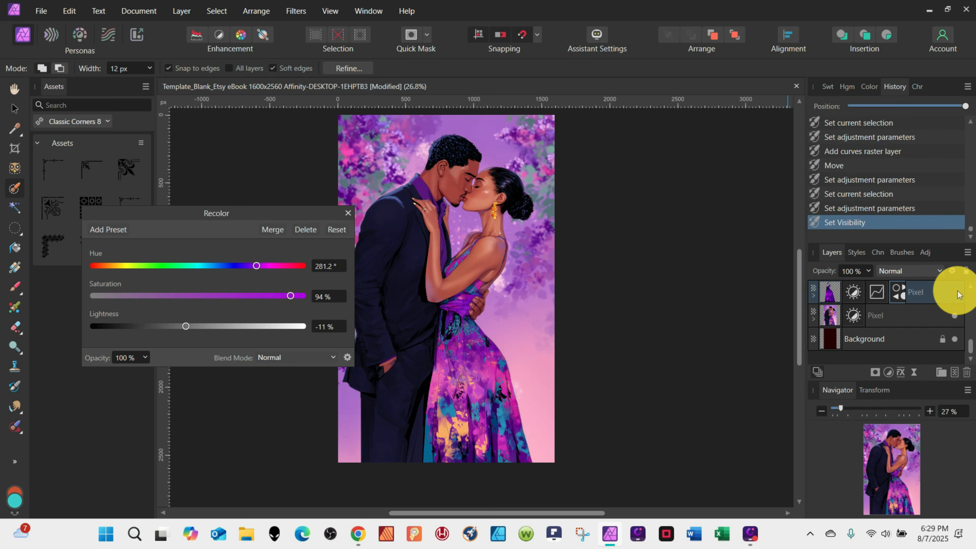
click(957, 294)
click(957, 294)
click(956, 293)
click(956, 294)
click(956, 293)
click(957, 293)
click(956, 293)
Step: Select the background pixel layer below the earring layer
scroll(843, 321, up, 2)
click(830, 314)
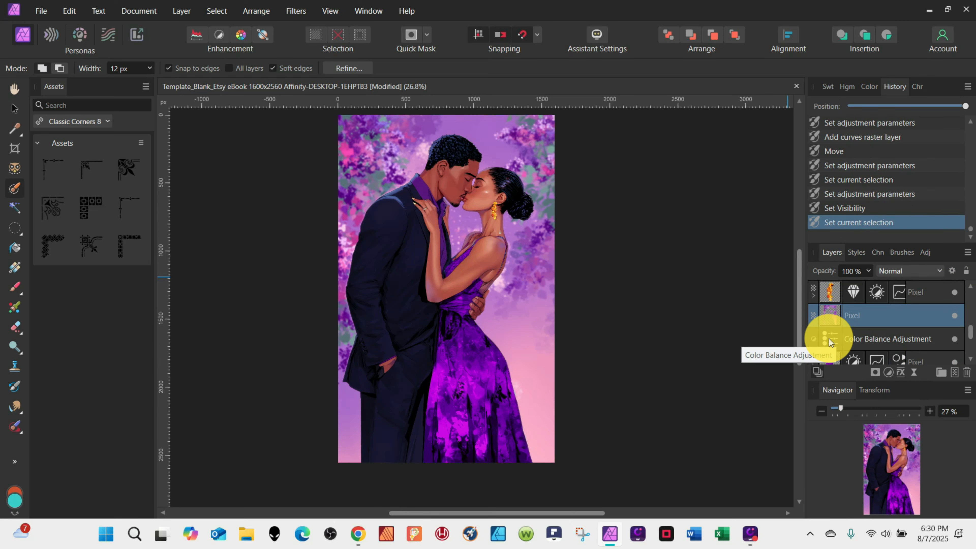
click(296, 12)
mouse_move(269, 40)
click(34, 51)
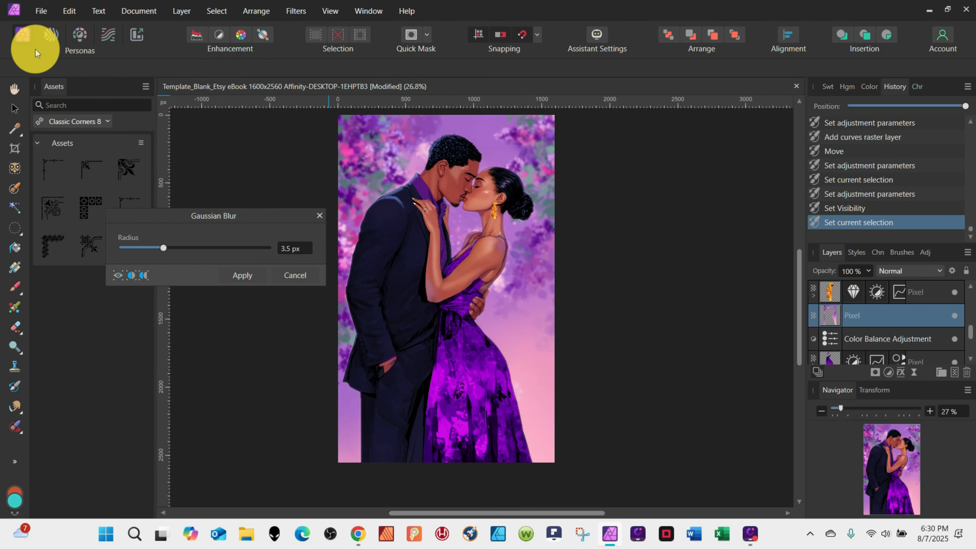
drag(196, 250, 168, 244)
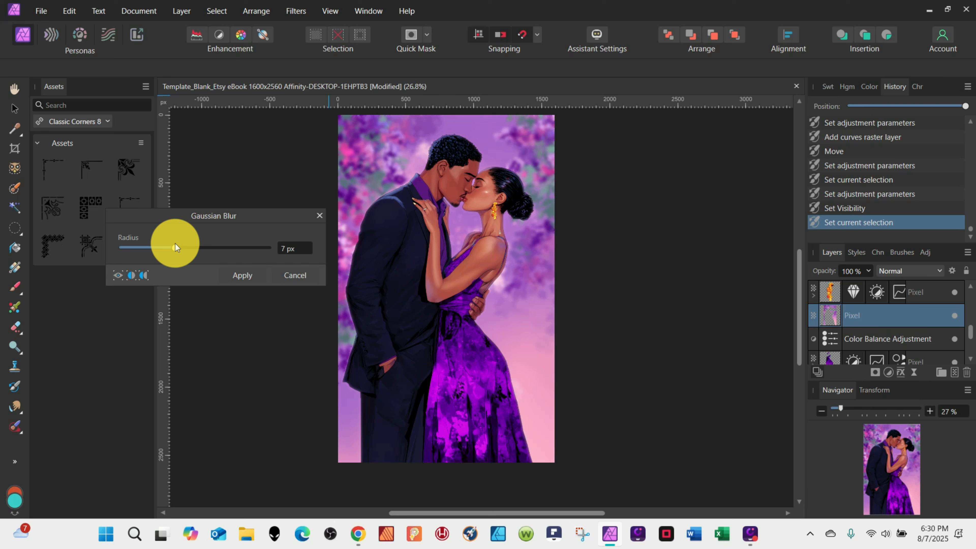
click(319, 215)
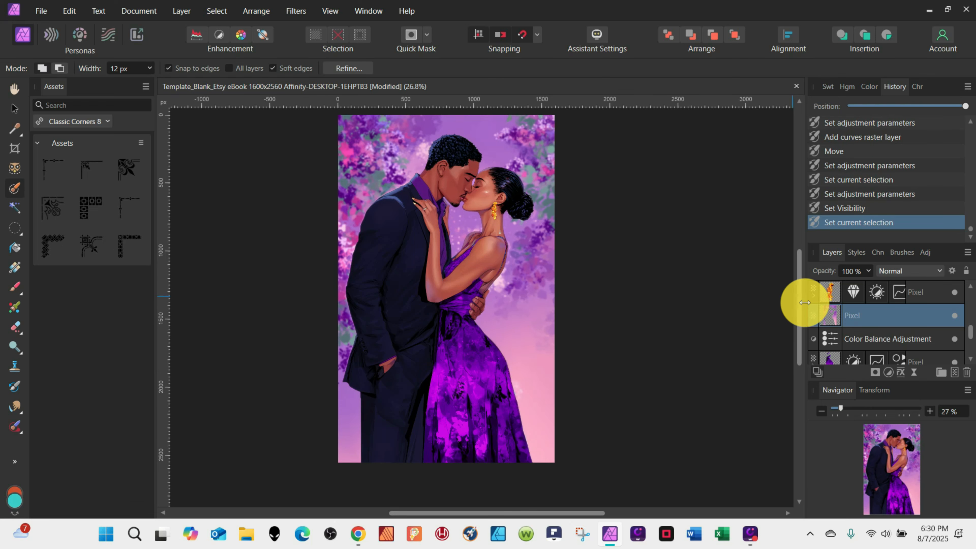
Step: Apply a stronger Gaussian Blur to the background flower layer
click(296, 11)
mouse_move(217, 37)
click(66, 51)
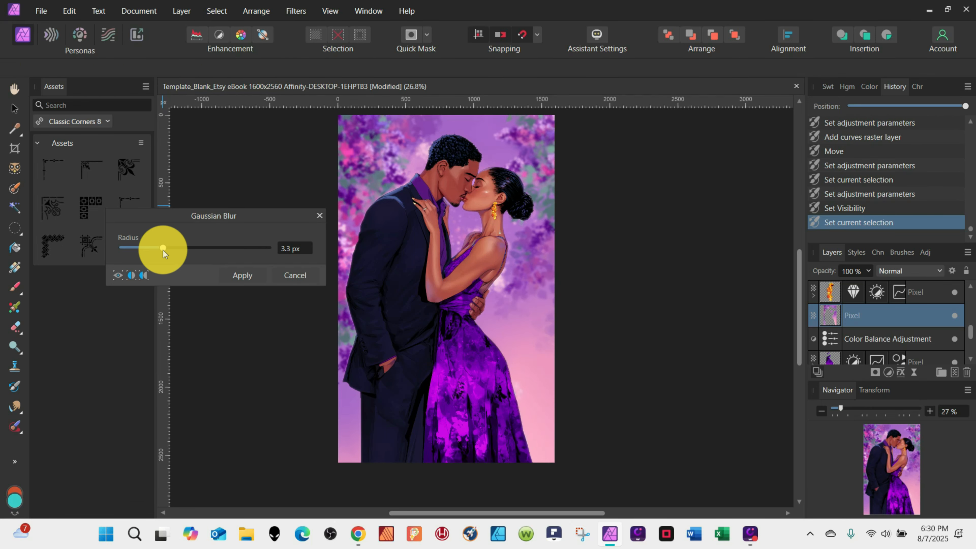
drag(163, 250, 183, 250)
click(241, 273)
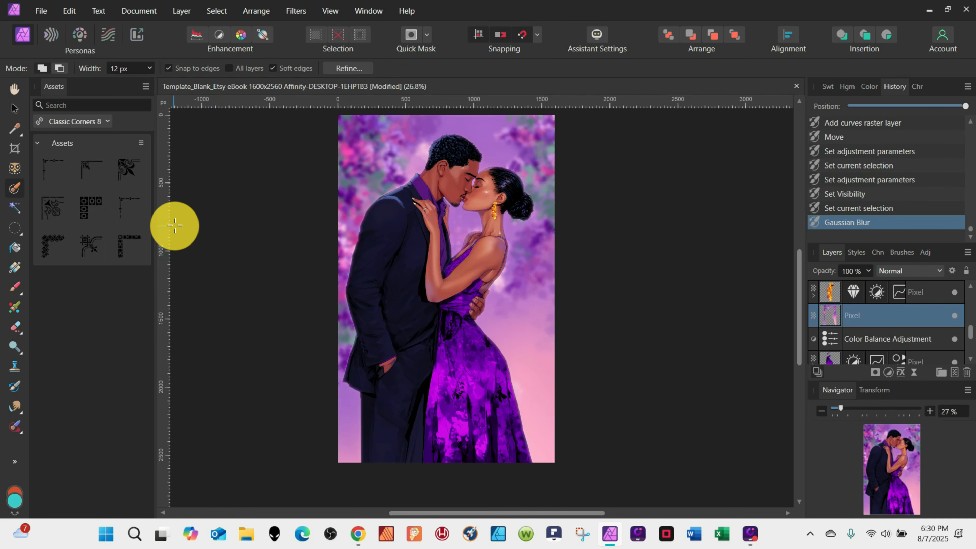
Step: Place the golden flare image 76.jpg from the Light Effects folder onto the cover
click(41, 10)
click(15, 303)
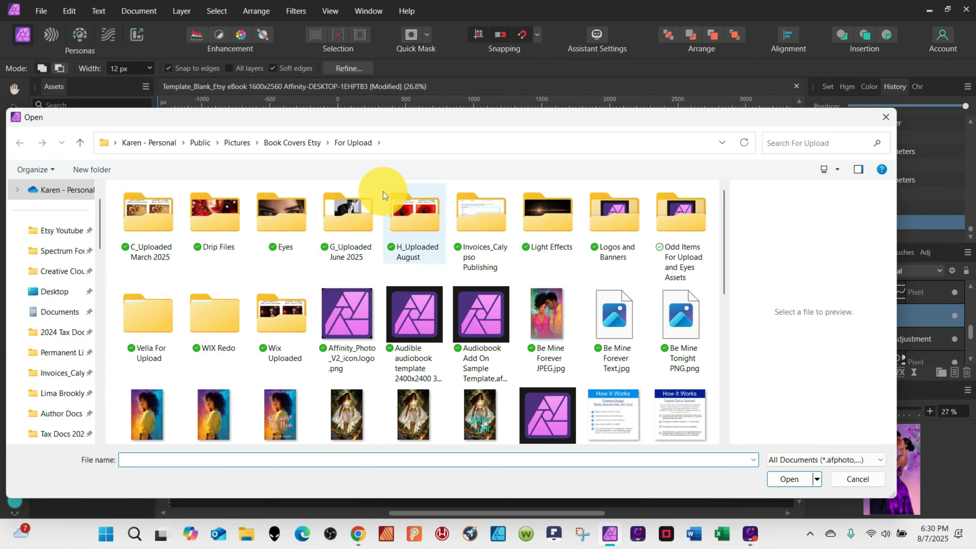
double_click(558, 212)
scroll(537, 243, down, 10)
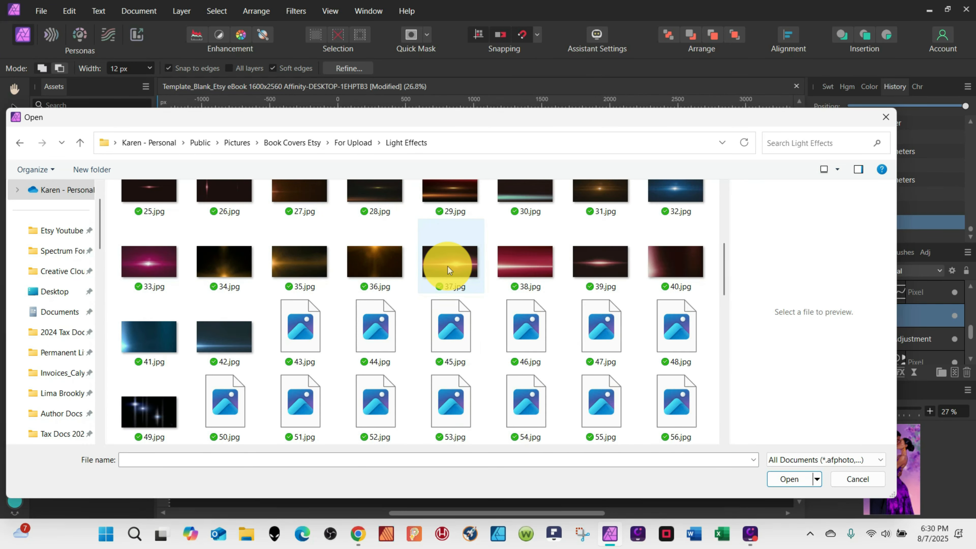
click(309, 259)
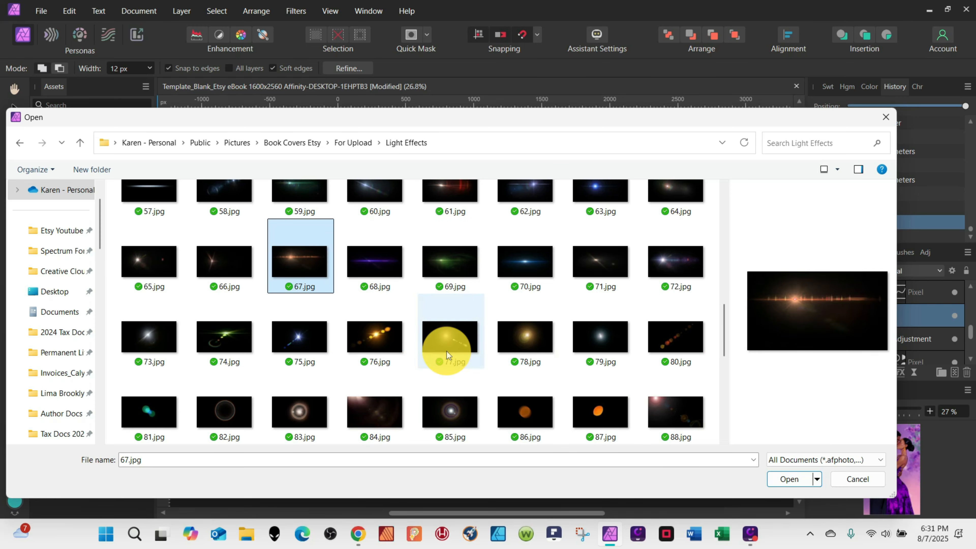
click(791, 480)
click(522, 294)
Step: Move the 76.jpg layer above the earring layer and set its blend mode to Lighten
scroll(834, 292, up, 2)
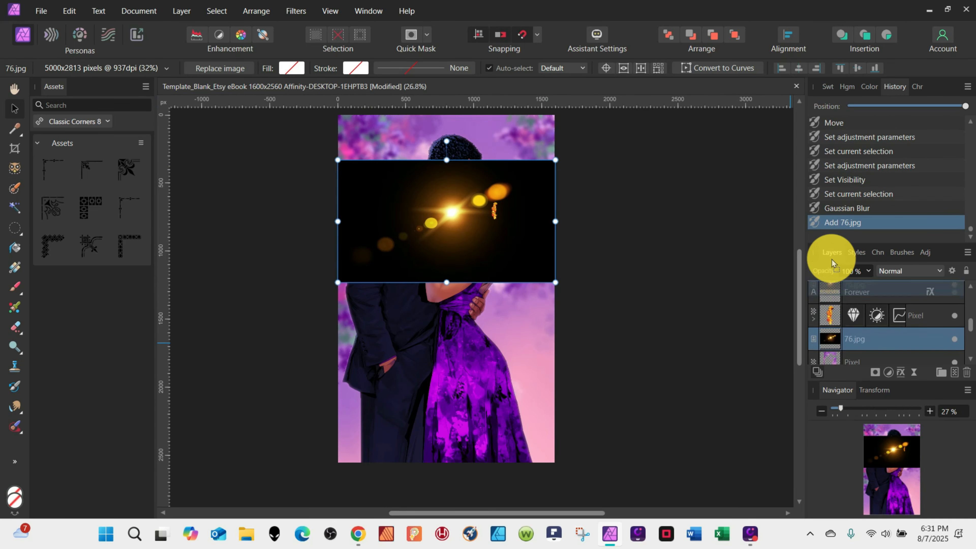
drag(851, 310, 854, 306)
click(909, 270)
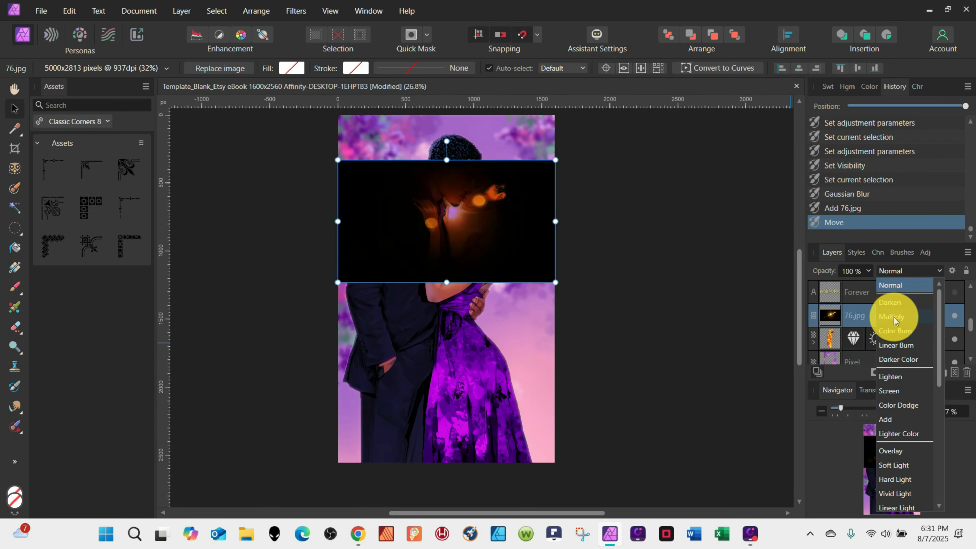
click(888, 376)
Step: Shrink the 76.jpg light flare and position it over the woman's earring, then deselect it
drag(338, 160, 475, 237)
drag(526, 259, 504, 213)
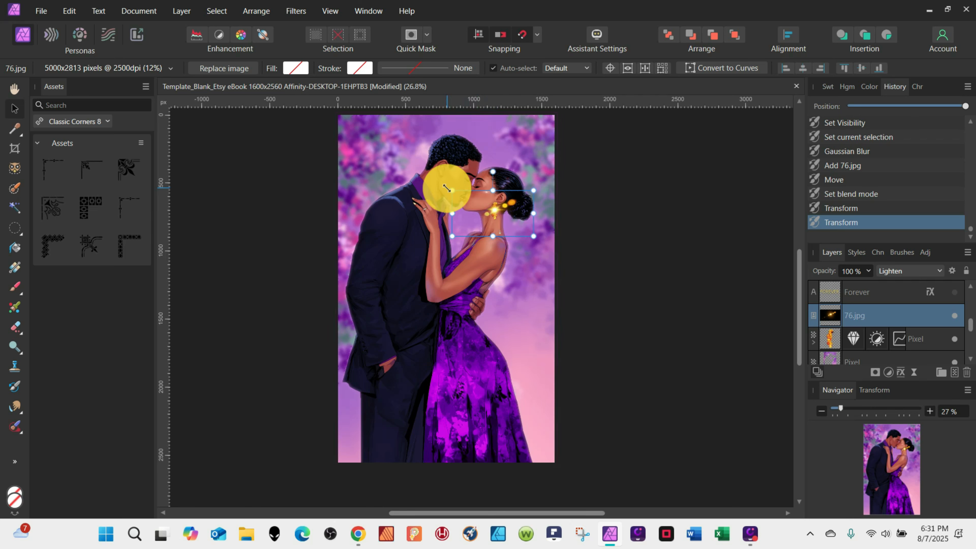
drag(453, 190, 522, 188)
click(515, 257)
scroll(472, 230, up, 5)
click(536, 184)
click(592, 236)
scroll(573, 239, up, 2)
click(526, 146)
click(611, 235)
click(832, 207)
click(557, 229)
key(ctrl+0)
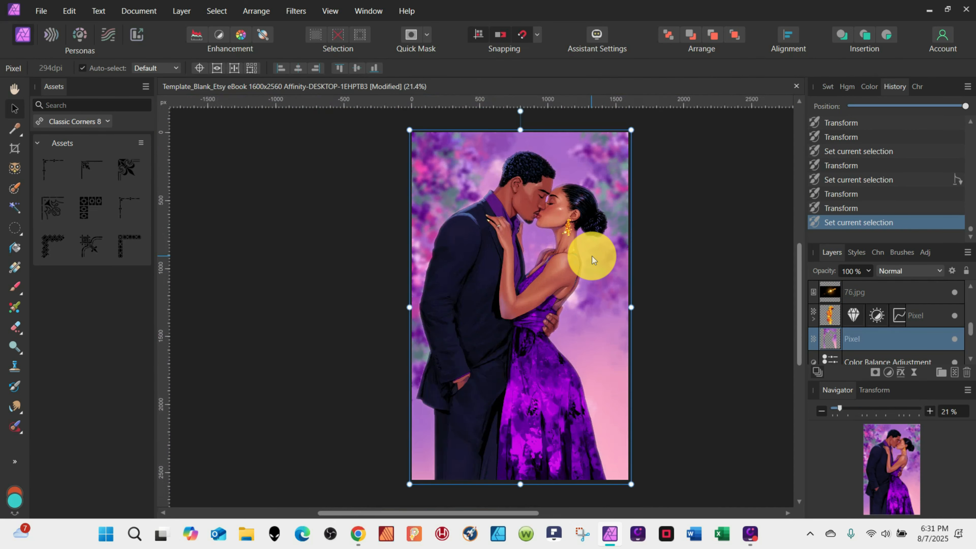
click(734, 284)
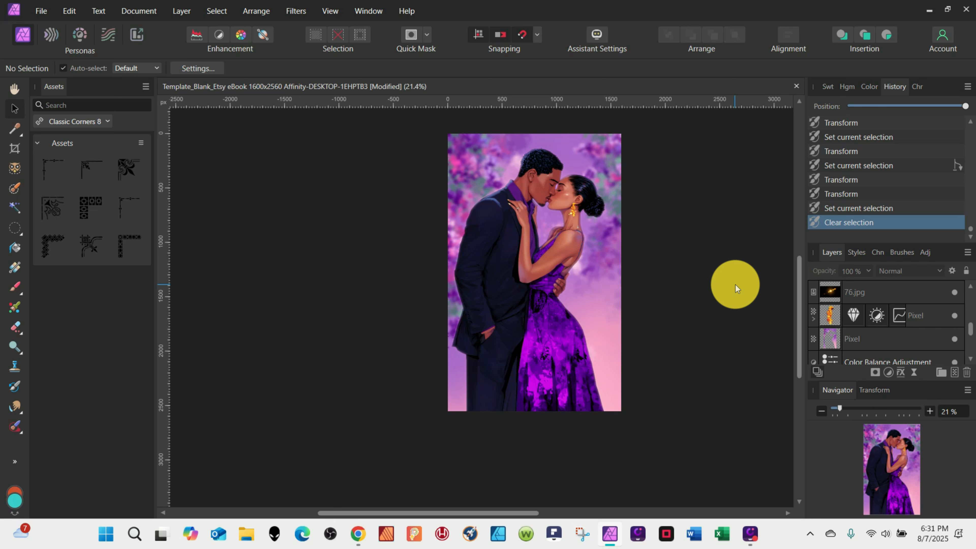
Step: Show all the hidden text layers, from the top Author Name layer through Forever, and clear the selection
scroll(877, 326, up, 5)
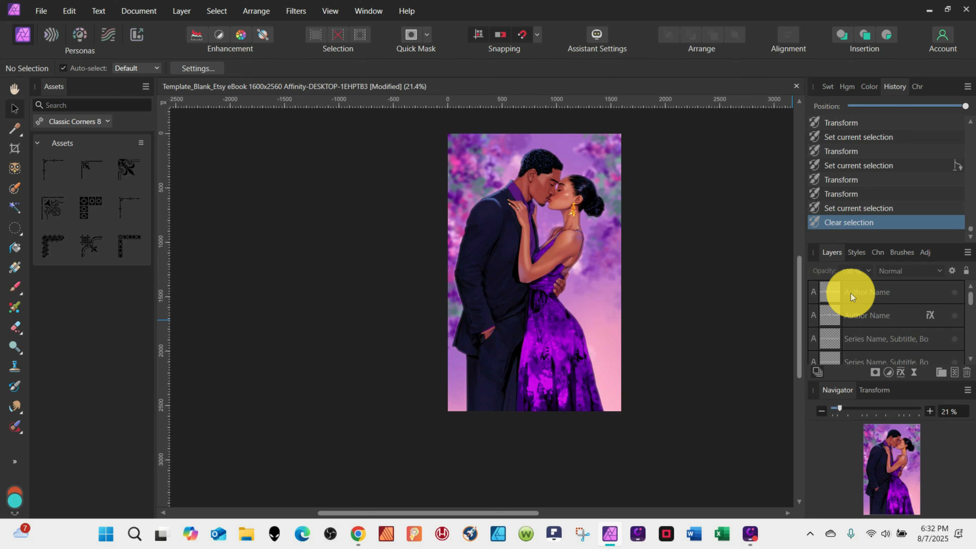
click(851, 293)
click(954, 292)
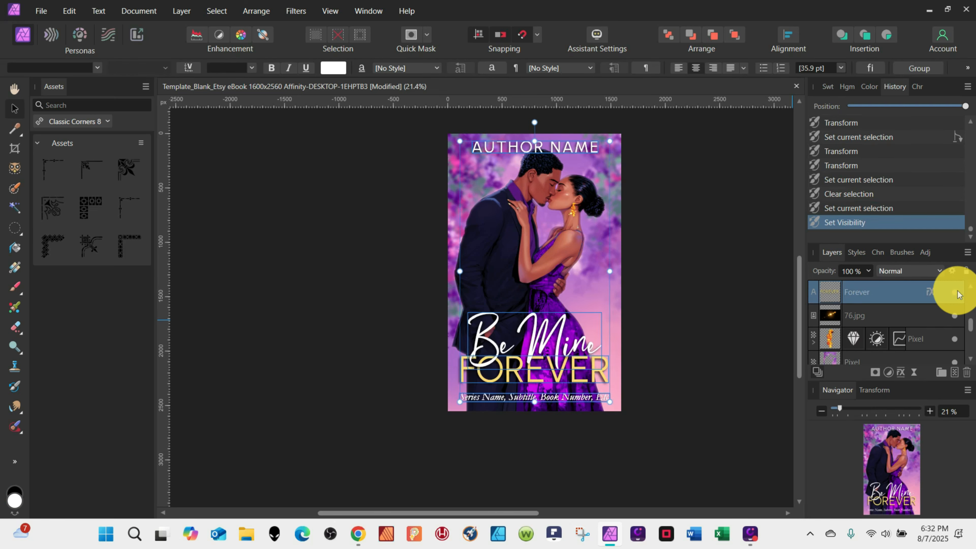
click(322, 179)
Step: Replace the "Be Mine" title text with "Petals"
click(571, 344)
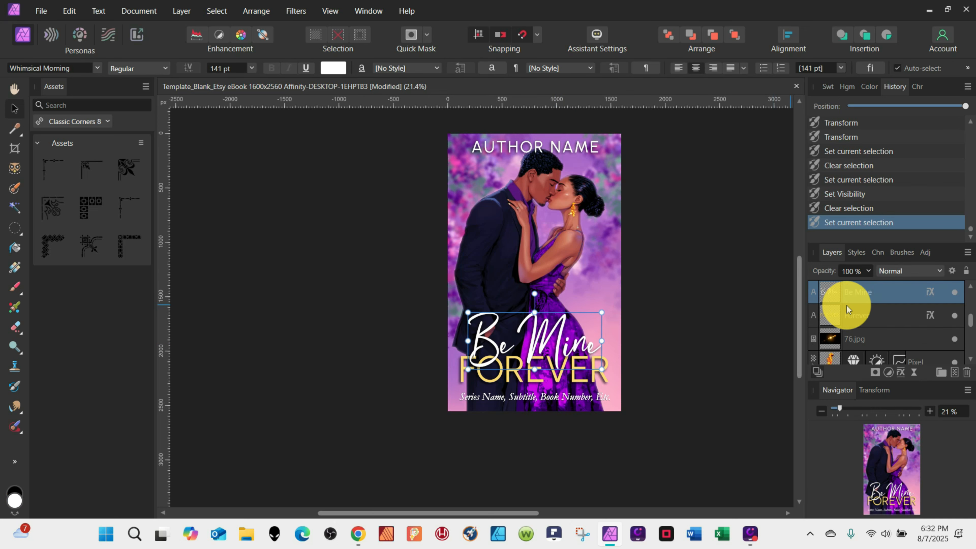
scroll(849, 306, up, 2)
triple_click(552, 341)
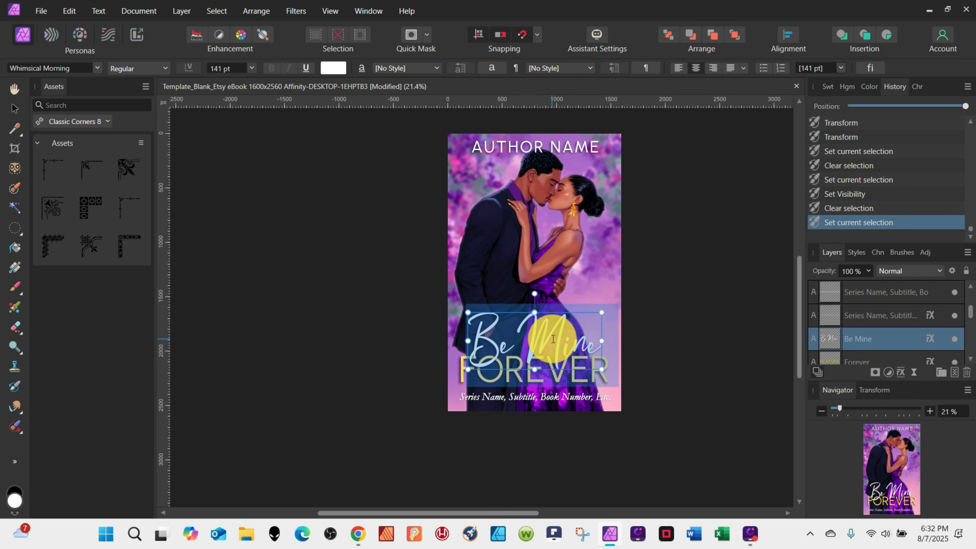
text(Petals)
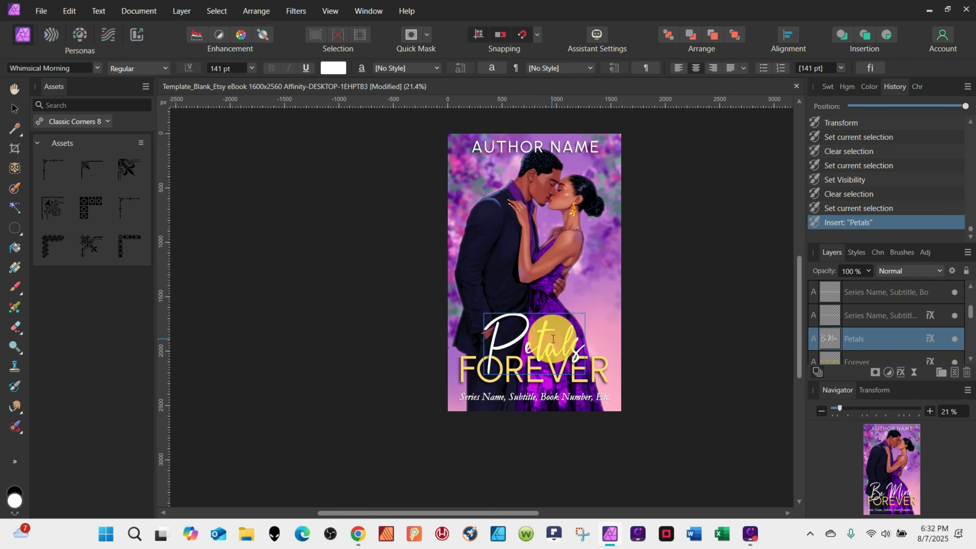
Step: Change the script title line to "Purple" and move it up, clear of the word FOREVER
triple_click(557, 315)
text(Purple)
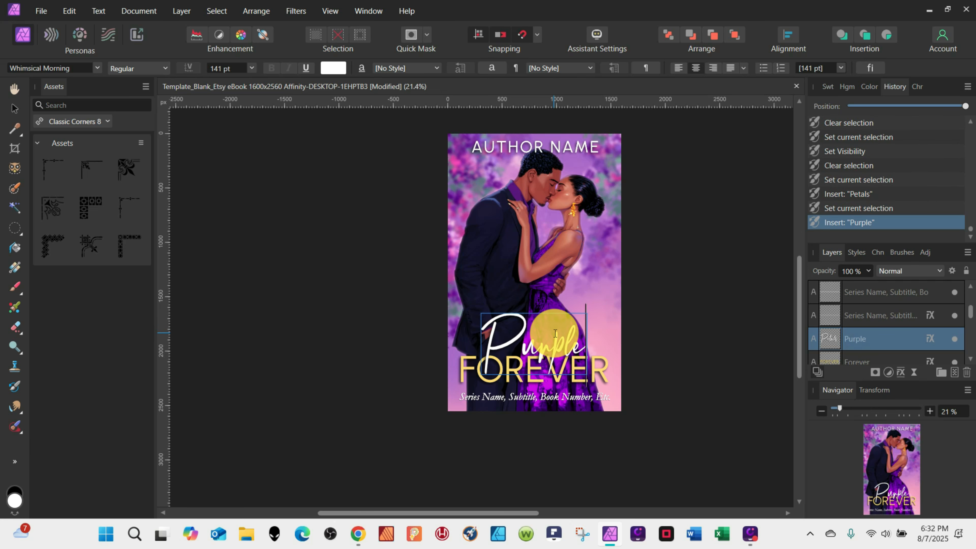
triple_click(598, 370)
drag(574, 312, 577, 270)
Step: Replace the "Forever" title text with "Petals"
triple_click(559, 368)
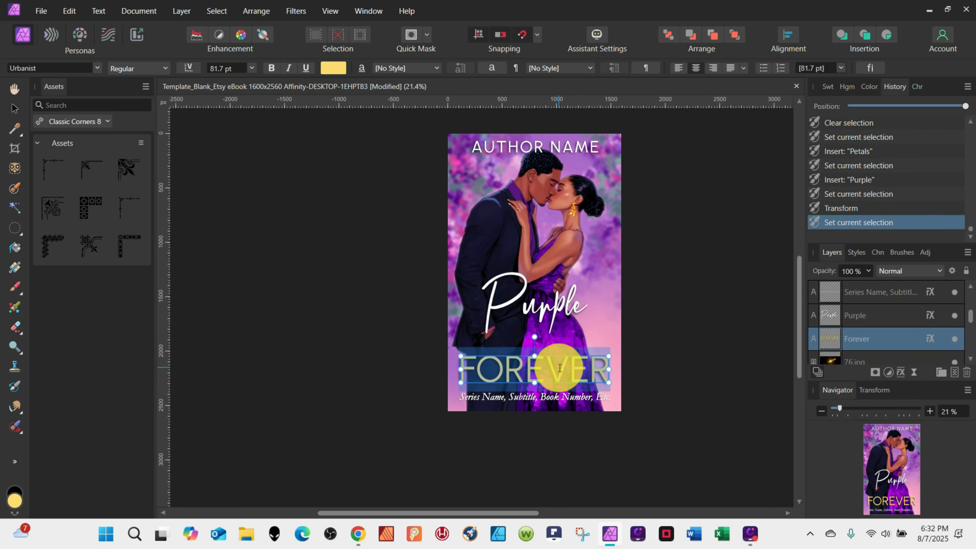
key(BackSpace)
key(ctrl+v)
Step: Change the fill color of the PETALS text to white
triple_click(559, 368)
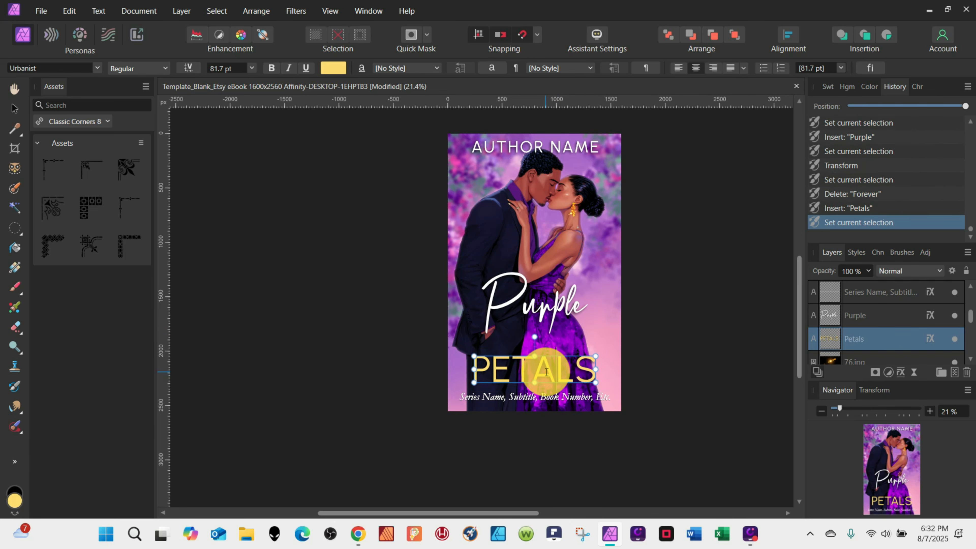
click(333, 68)
click(394, 127)
click(427, 177)
drag(427, 177, 217, 83)
Step: Enlarge the PETALS text and set its font size to 99 pt
click(468, 358)
drag(468, 359, 462, 338)
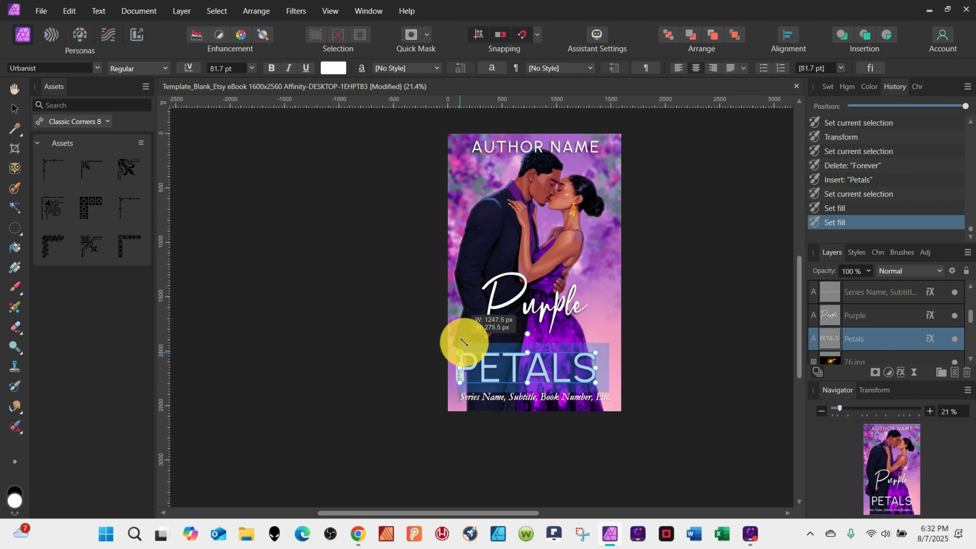
click(509, 355)
click(223, 69)
text(99)
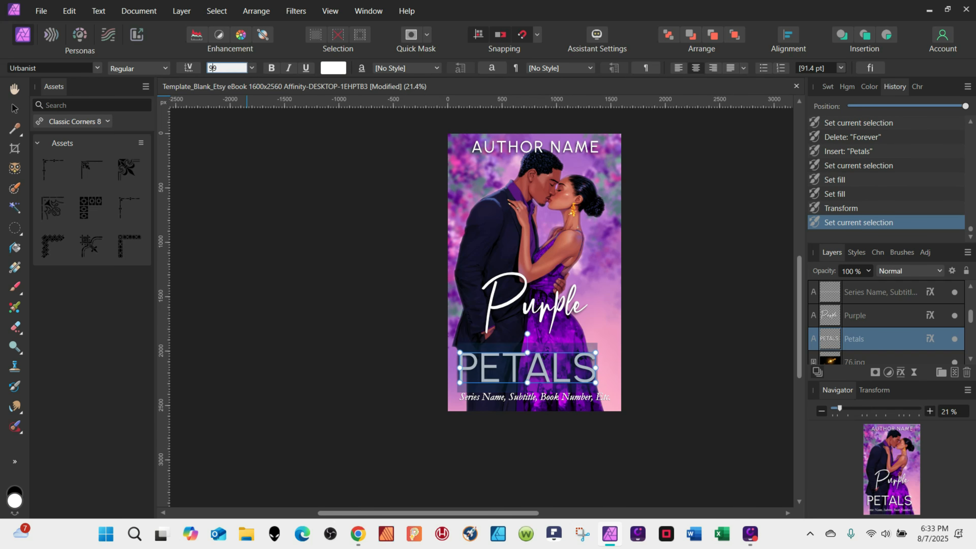
key(Return)
Step: Center PETALS horizontally on the cover, and enlarge the script "Purple" to about 186.4 pt, centered and slightly overlapping it
click(15, 109)
drag(561, 372, 553, 370)
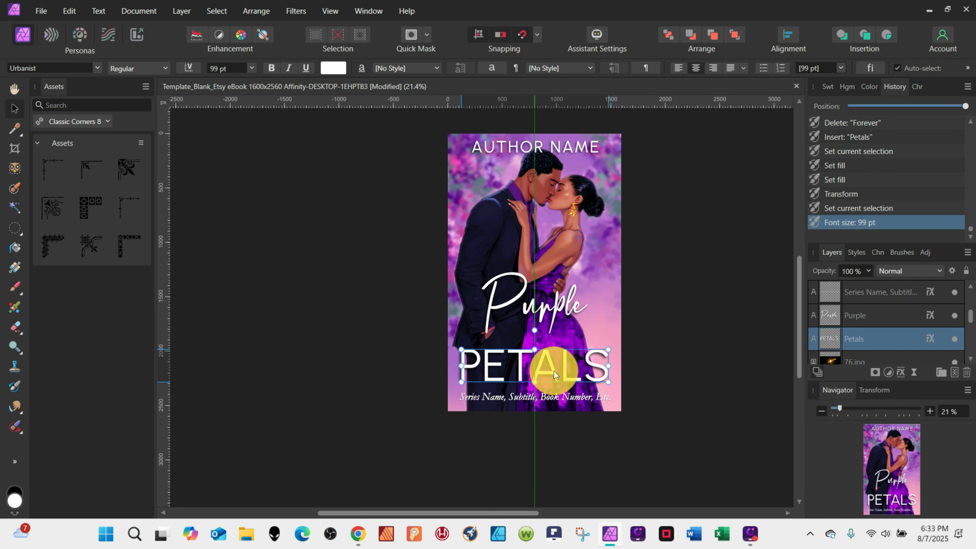
click(508, 281)
drag(508, 281, 546, 322)
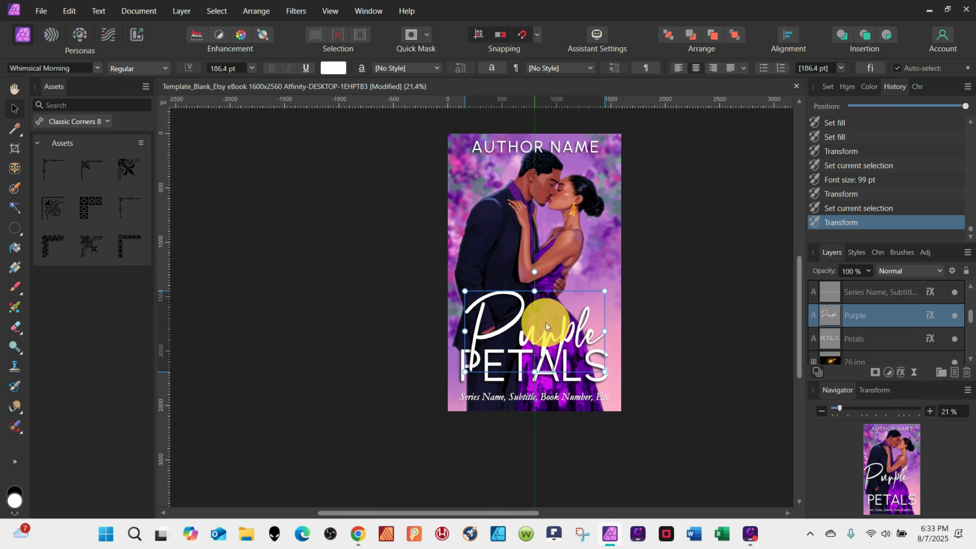
Step: Fill the script "Purple" text with a pinkish purple sampled from the illustration's background and adjust it to a more vivid shade
click(15, 129)
drag(452, 197, 511, 173)
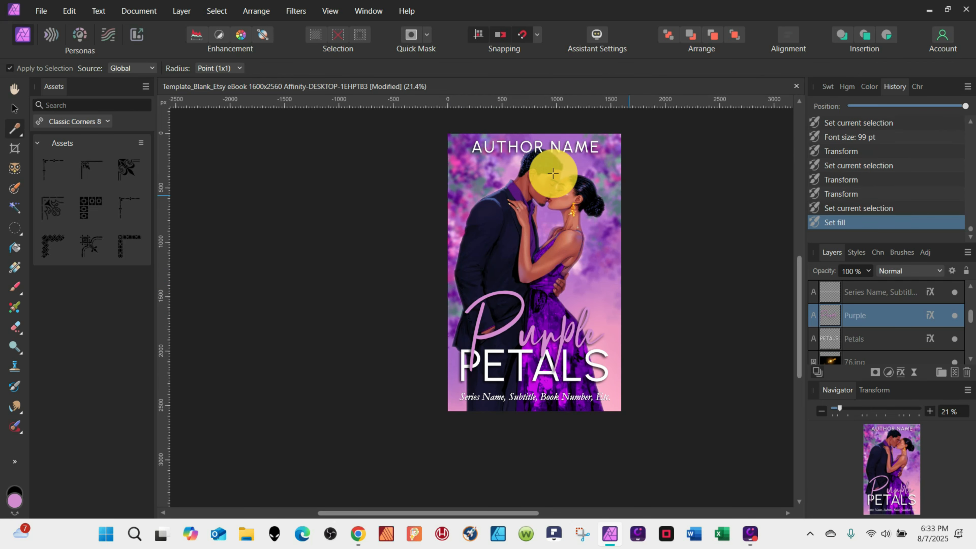
click(15, 109)
click(333, 68)
drag(349, 144, 419, 163)
mouse_move(401, 127)
mouse_down()
mouse_move(375, 125)
mouse_move(389, 127)
mouse_up()
Step: Replace the script word "Purple" with "Lavender" and center it horizontally above PETALS
click(560, 323)
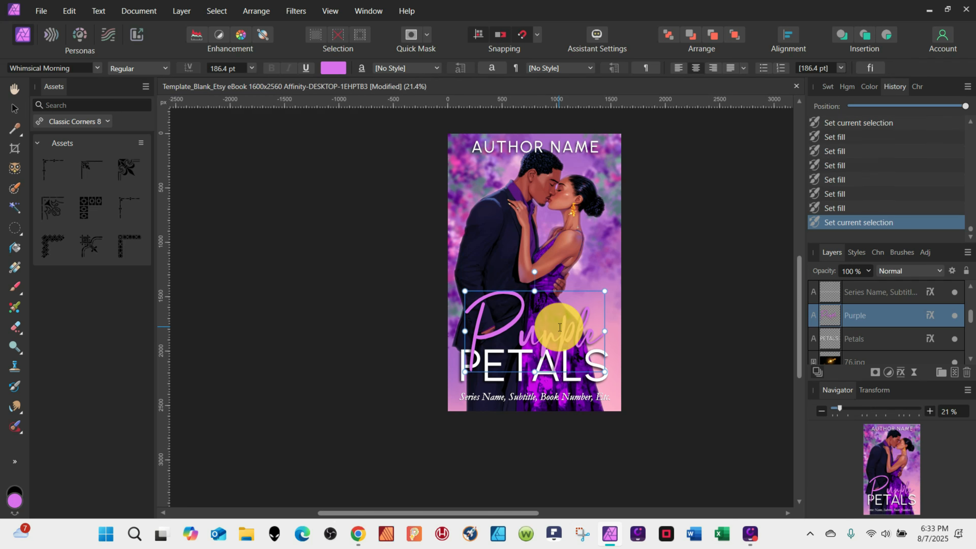
double_click(559, 327)
text(lavender)
drag(465, 326, 484, 322)
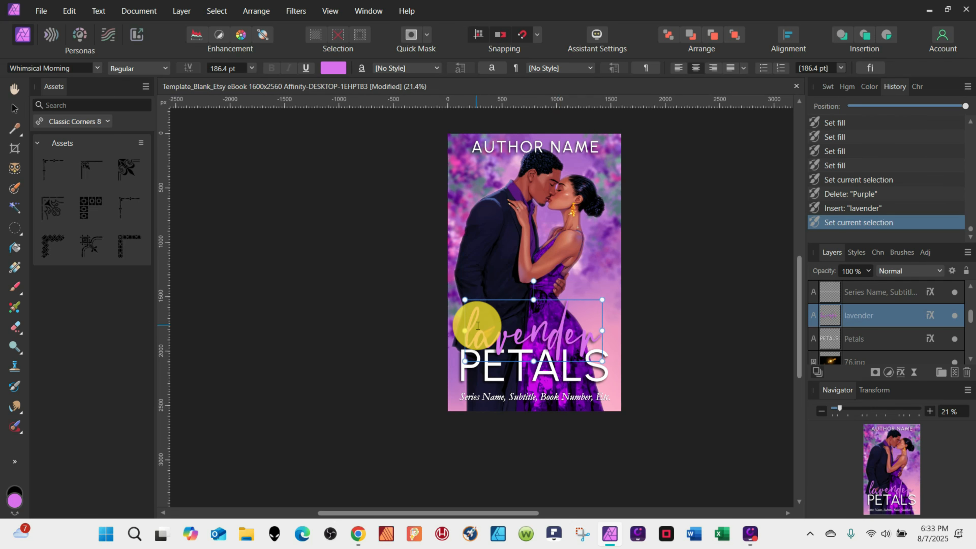
text(L)
drag(560, 282, 562, 271)
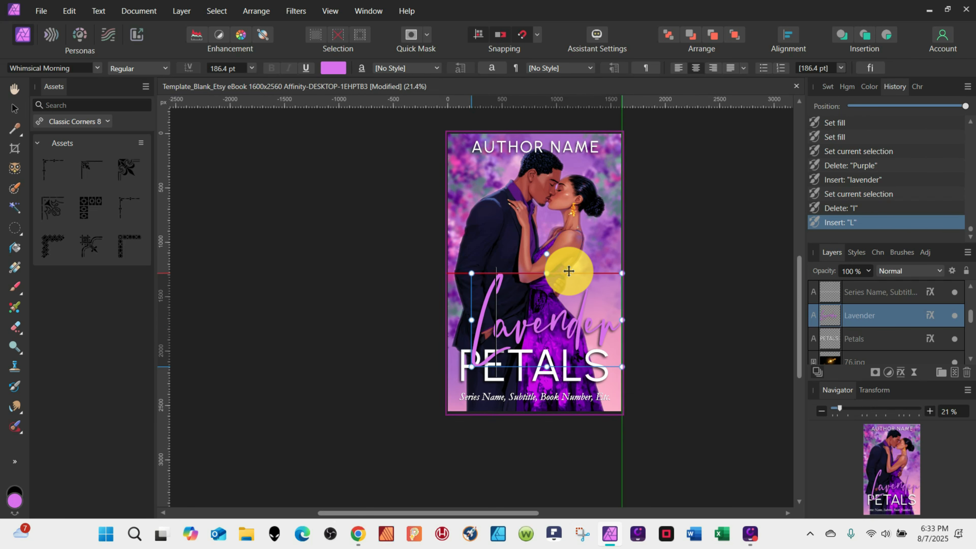
Step: Change the fill of the "Lavender" text to a paler, bluer lavender shade
double_click(562, 319)
click(340, 69)
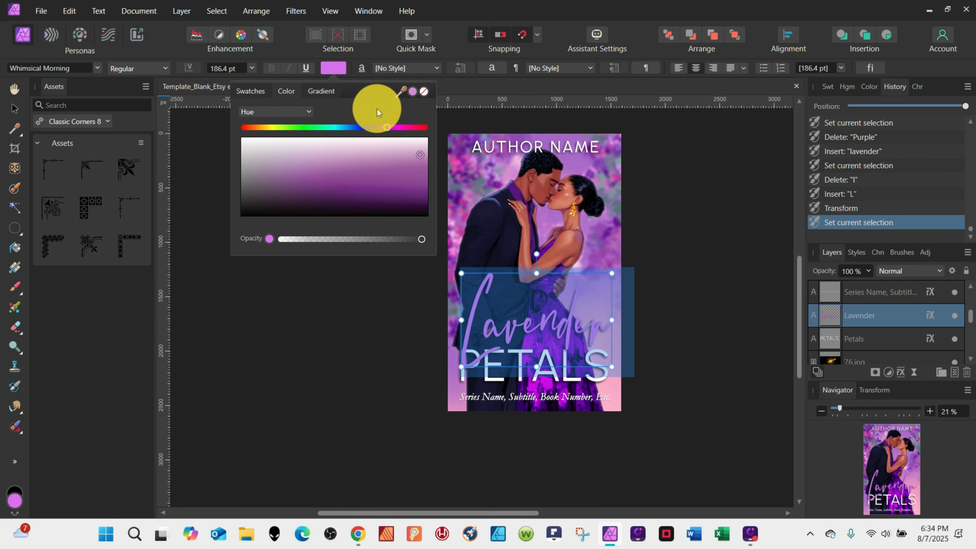
drag(388, 128, 375, 127)
mouse_move(421, 159)
mouse_down()
mouse_move(329, 183)
mouse_move(377, 156)
mouse_up()
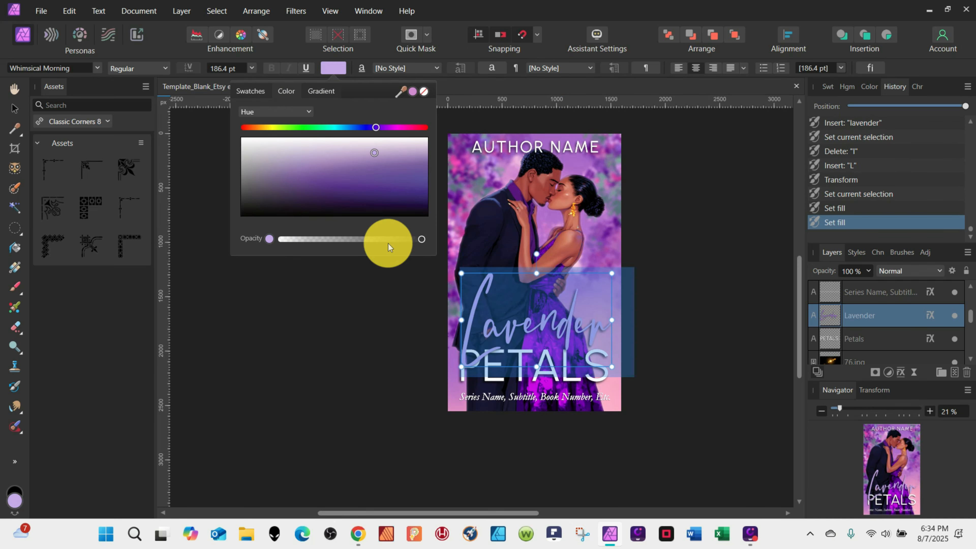
Step: Set the "Lavender" text in the Garinstae Script Pro font, scale it down to about 148.4 pt, and position it just above PETALS
click(97, 68)
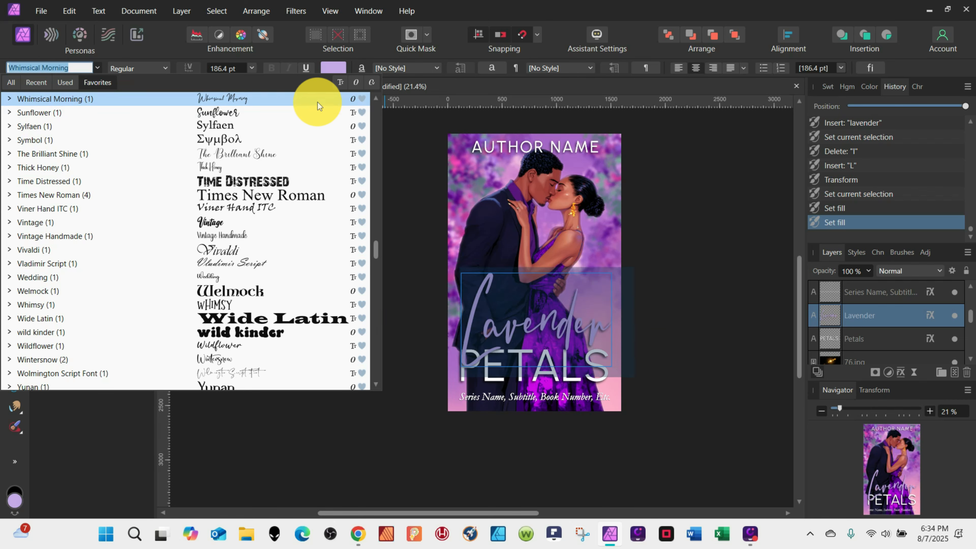
drag(376, 250, 342, 400)
click(200, 291)
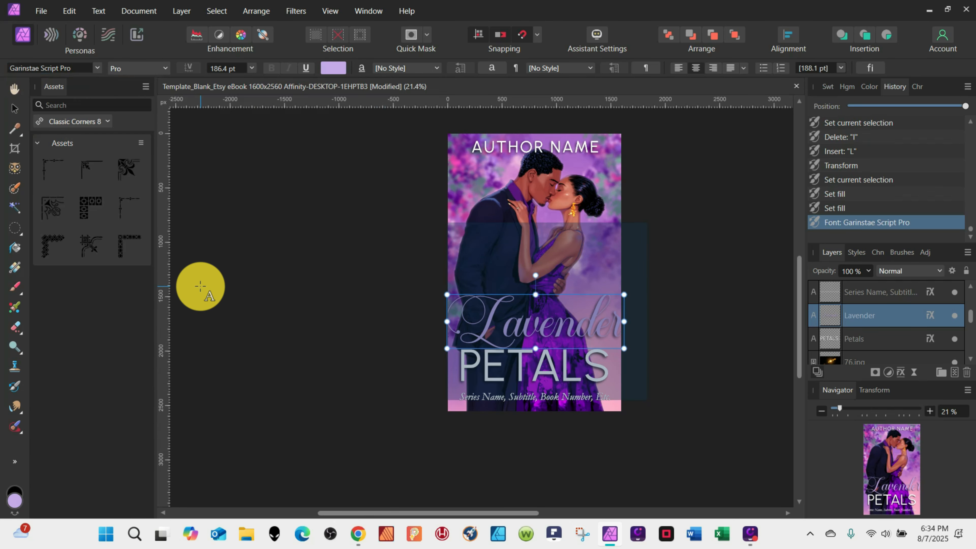
drag(624, 295, 587, 303)
click(15, 108)
drag(524, 327, 545, 334)
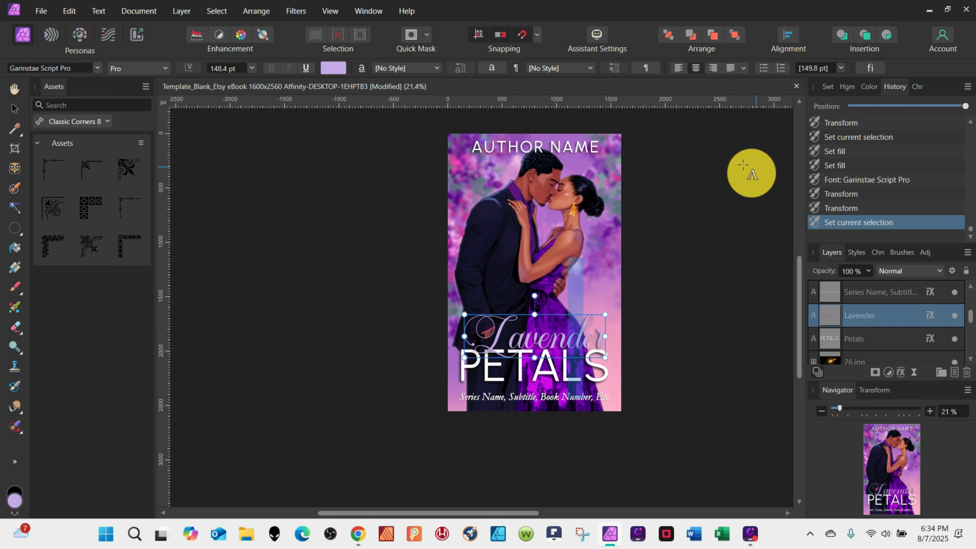
Step: Apply Stylistic Alternate 9 to the final "r" of "Lavender" and shrink the text to about 135.7 pt
click(870, 68)
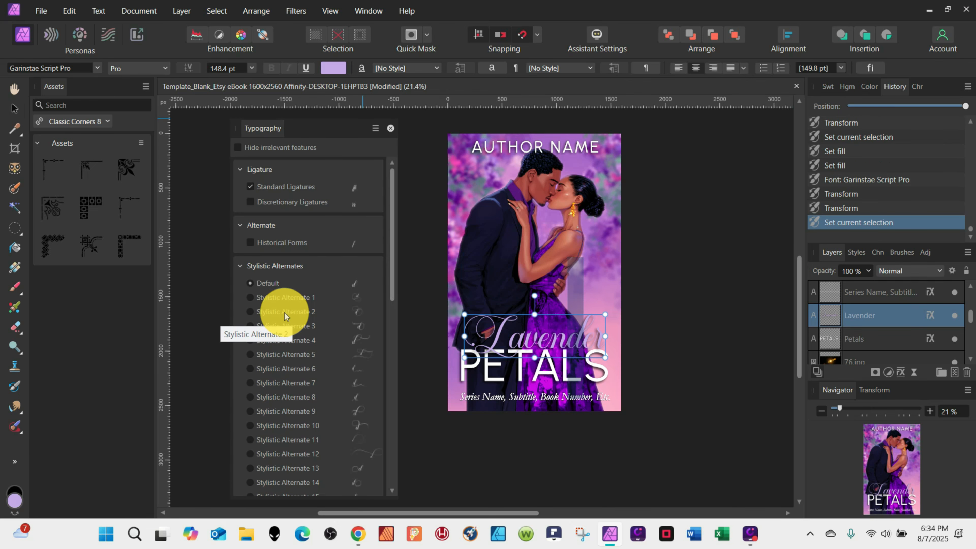
click(251, 411)
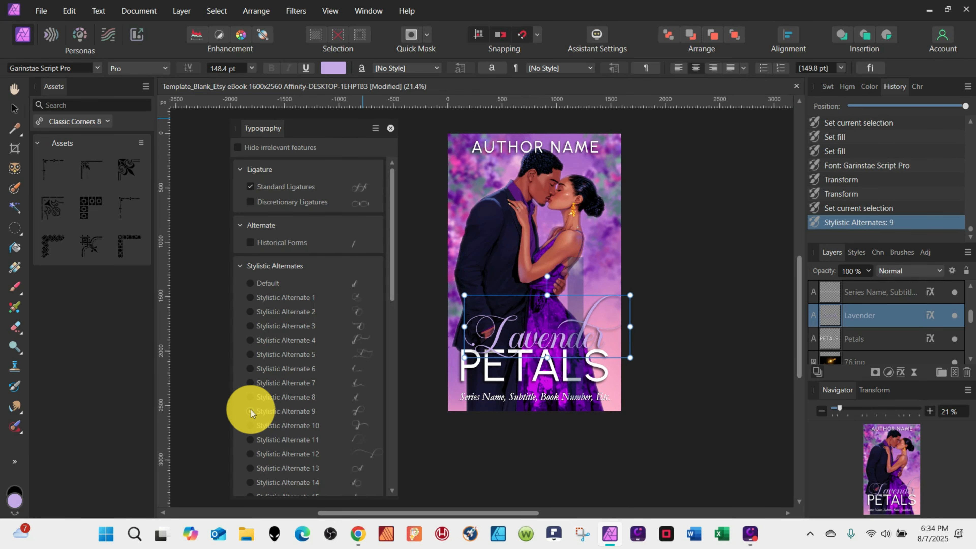
drag(605, 315, 611, 293)
Step: Replace the title word PETALS with "Nights"
click(588, 361)
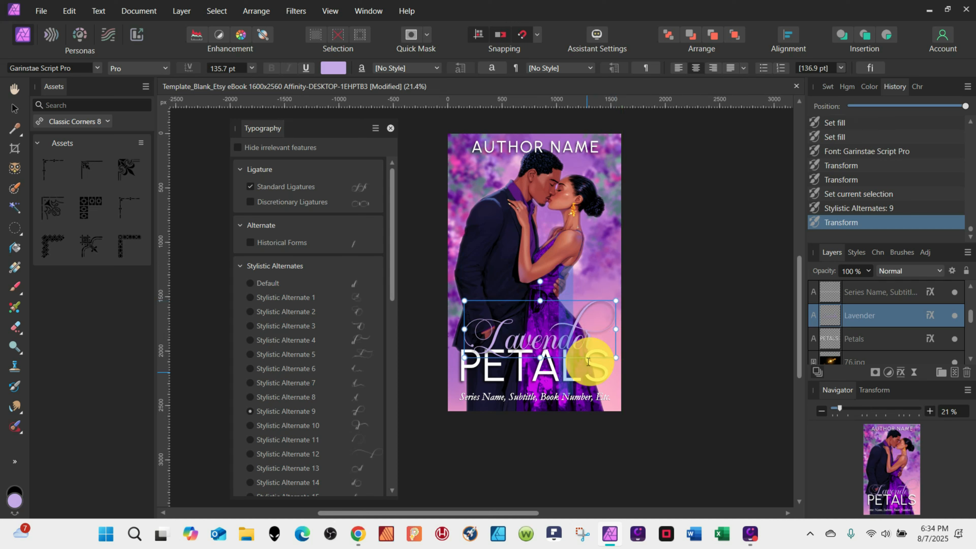
click(550, 369)
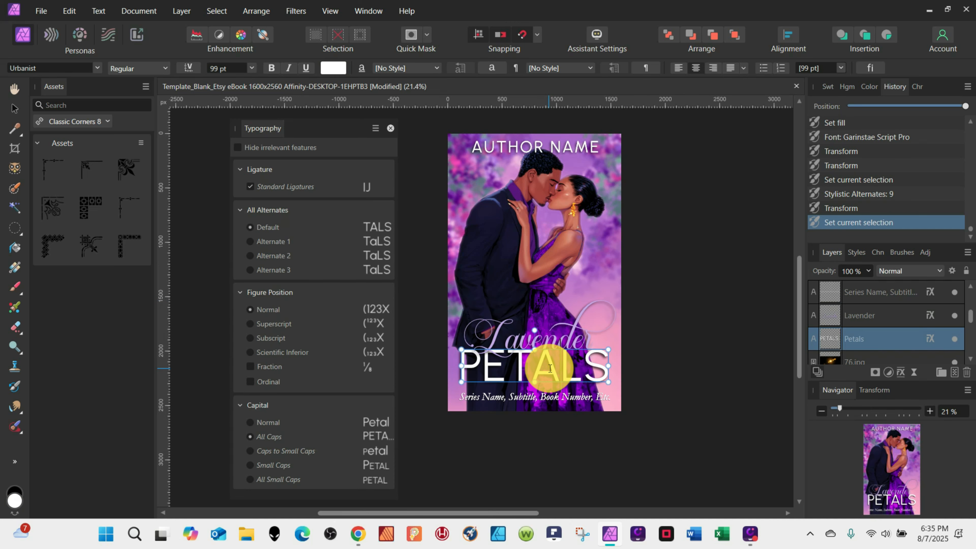
text(Nights)
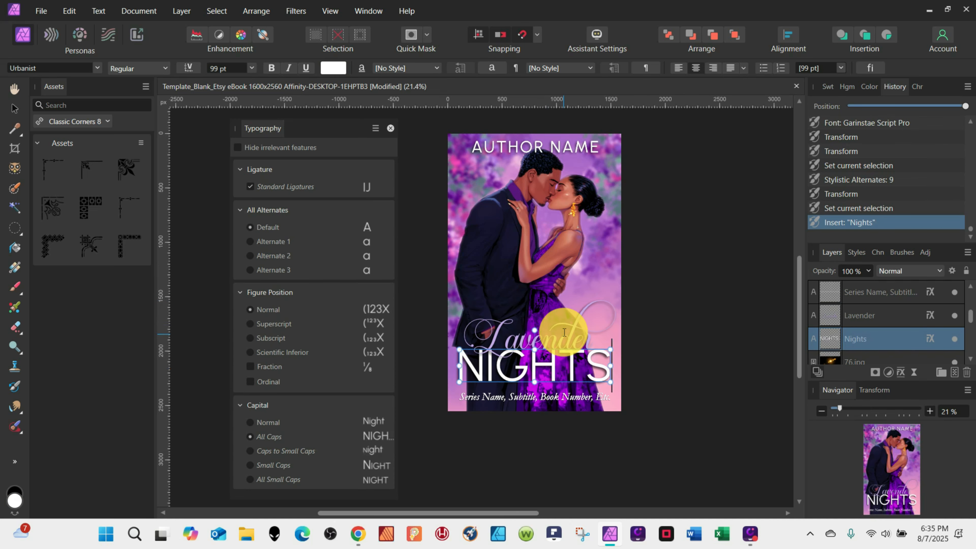
Step: Fill the entire "Lavender" text with a soft lavender and shift its hue slightly toward purple
click(564, 332)
click(333, 68)
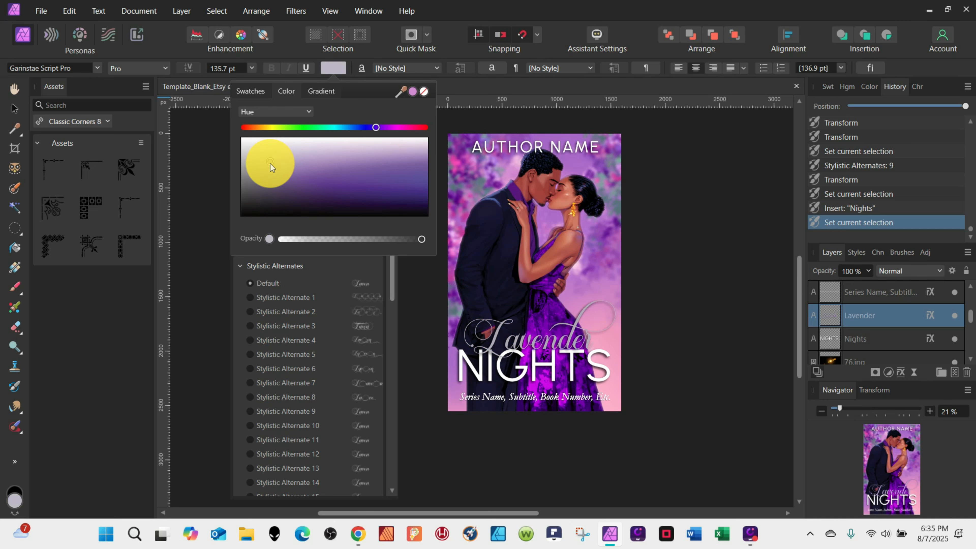
click(360, 152)
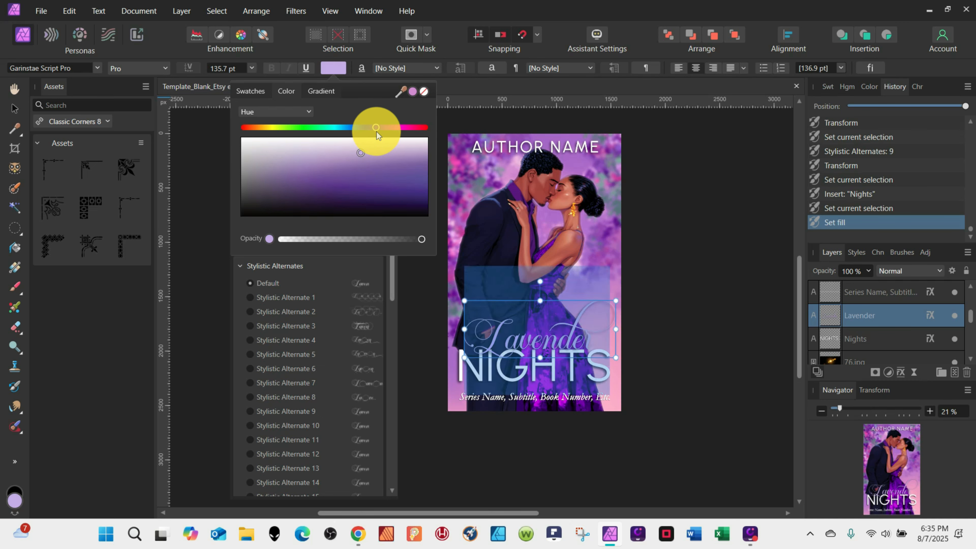
drag(376, 131, 378, 69)
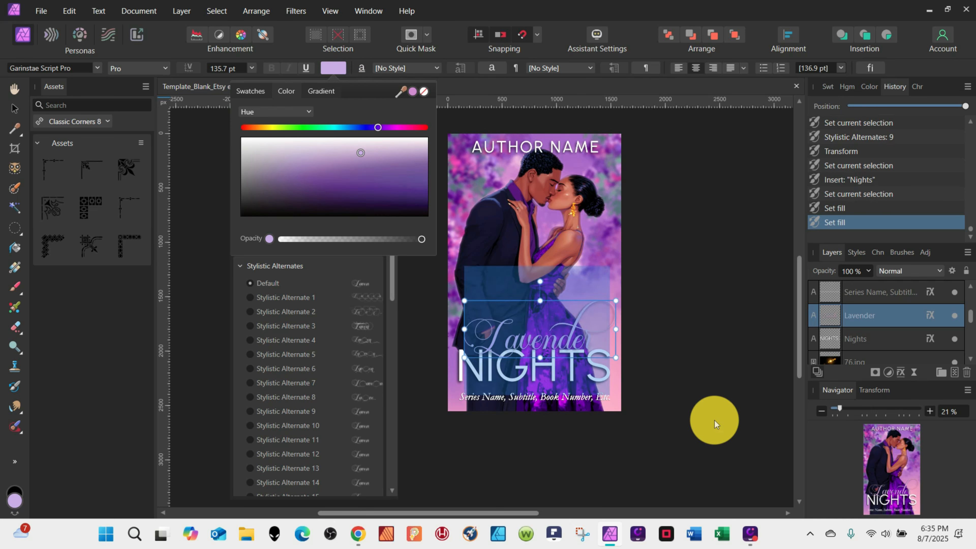
click(715, 424)
Step: Apply Stylistic Alternate 3 to the final "r" of "Lavender", enlarge the text to about 150.5 pt and position it above NIGHTS
click(562, 334)
click(250, 284)
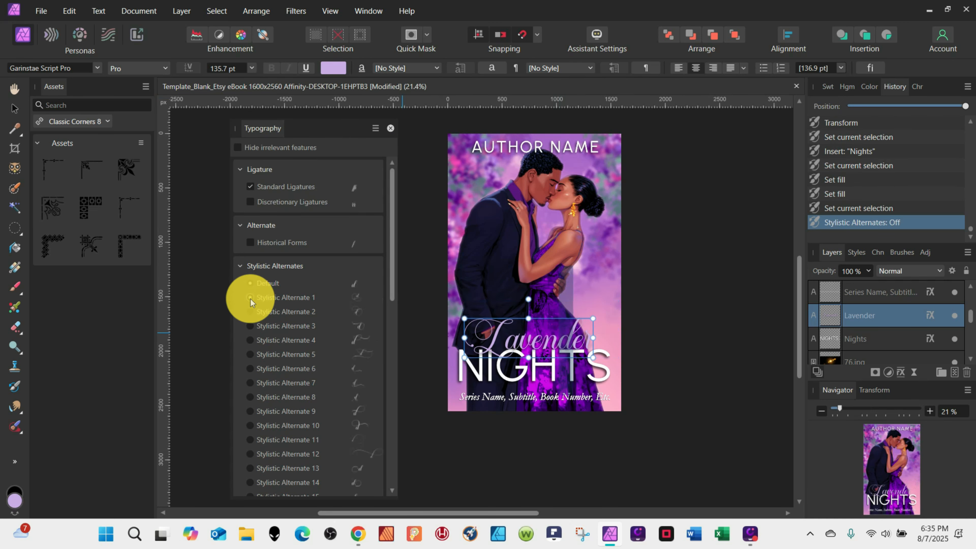
click(250, 298)
click(251, 312)
click(251, 326)
drag(540, 309, 562, 307)
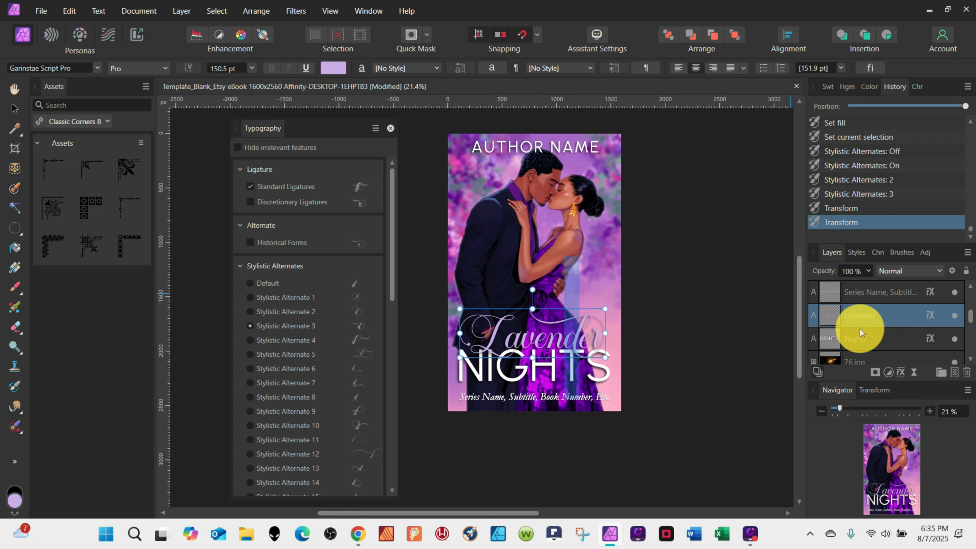
Step: Duplicate the "Lavender" text layer and disable the outer shadow on the upper copy
key(ctrl+j)
click(929, 315)
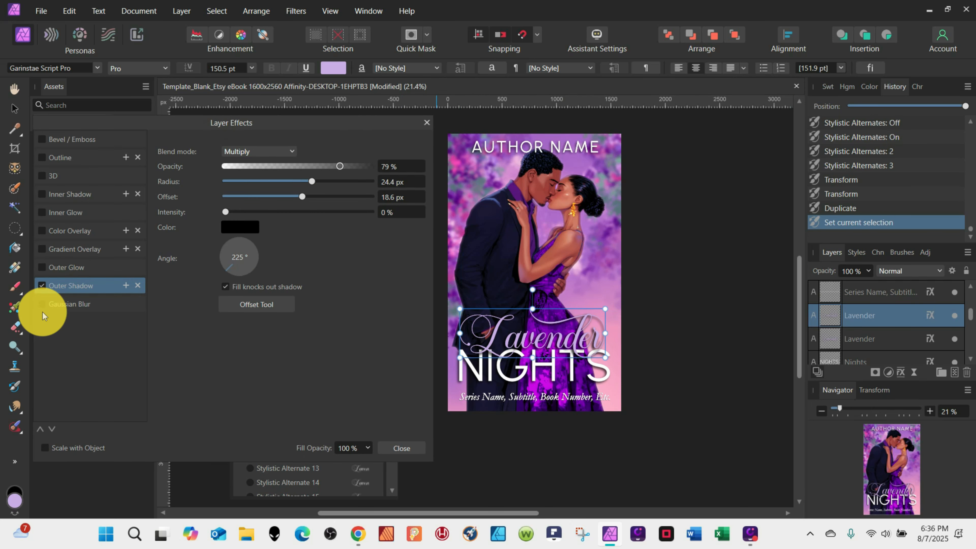
click(41, 285)
click(426, 122)
Step: Try an outer glow with Overlay blend mode and a 100 px radius on the lower "Lavender" layer
click(929, 338)
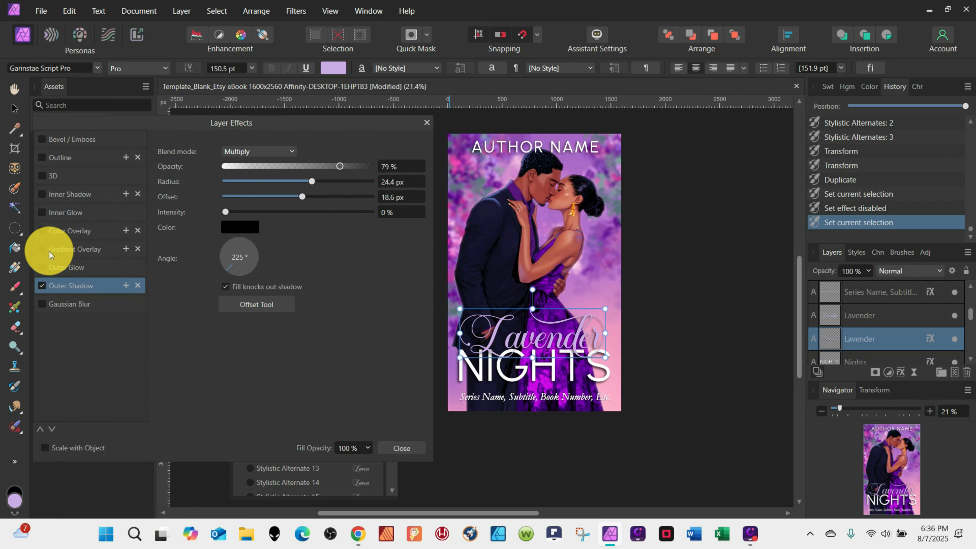
click(42, 267)
click(258, 151)
click(240, 195)
drag(227, 181, 406, 198)
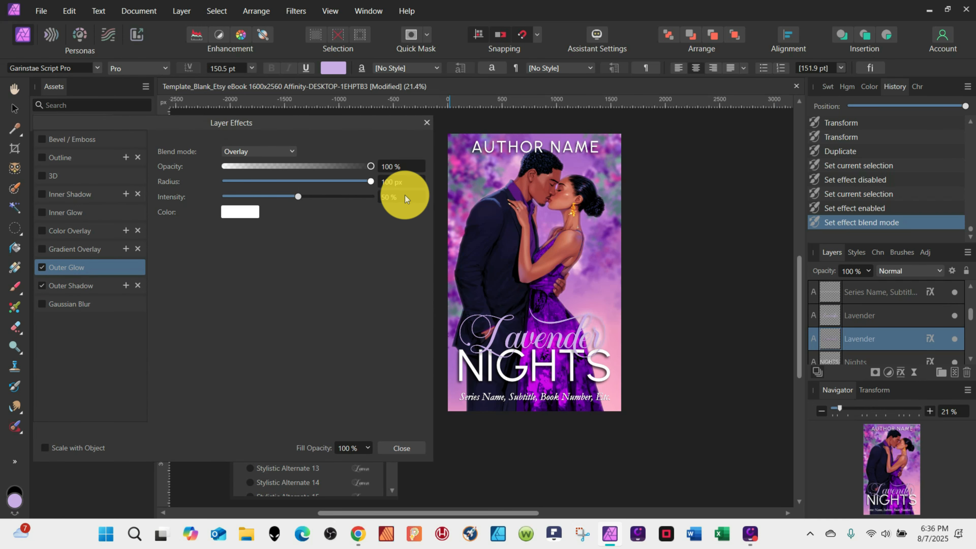
click(41, 267)
click(426, 122)
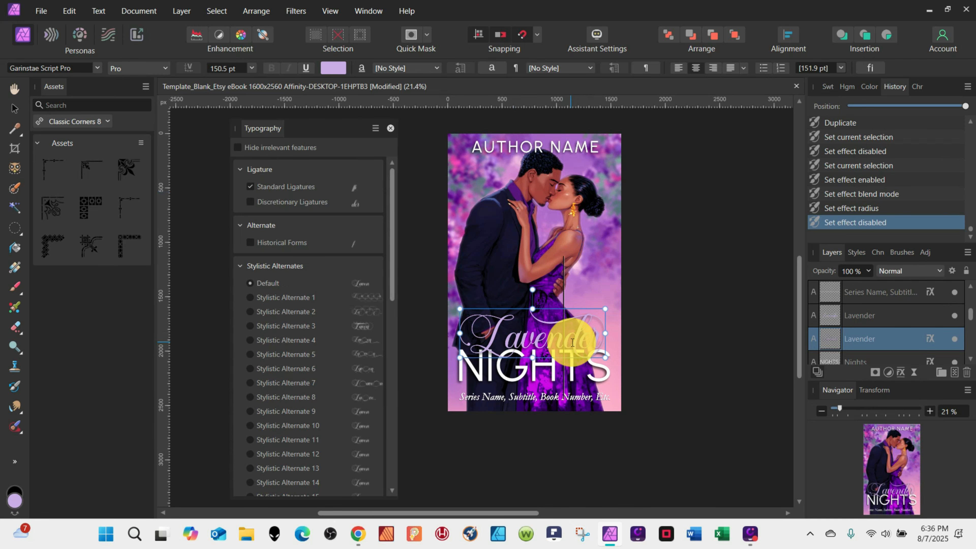
Step: Fill both "Lavender" text layers with a bright pinkish purple, and leave nothing selected
shift+click(830, 315)
click(333, 68)
click(391, 127)
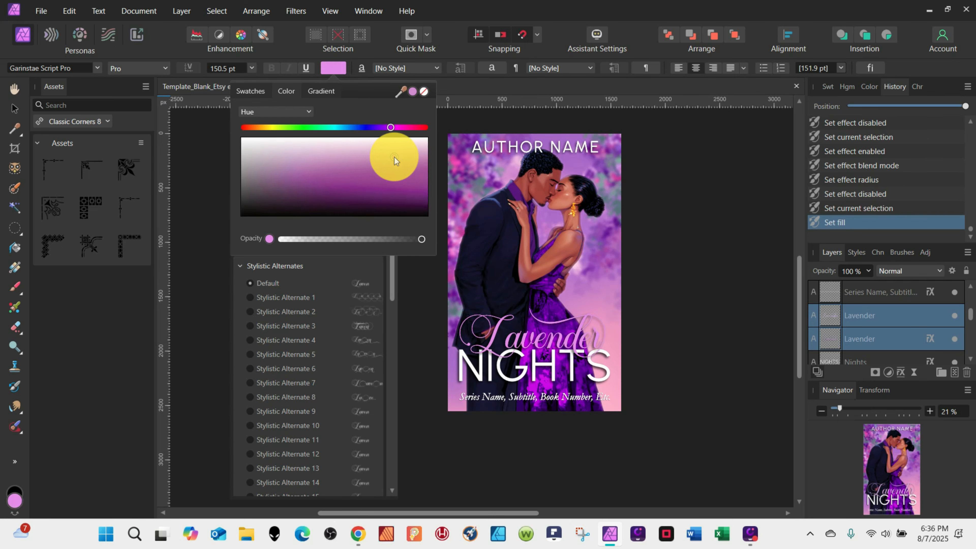
click(419, 154)
click(202, 207)
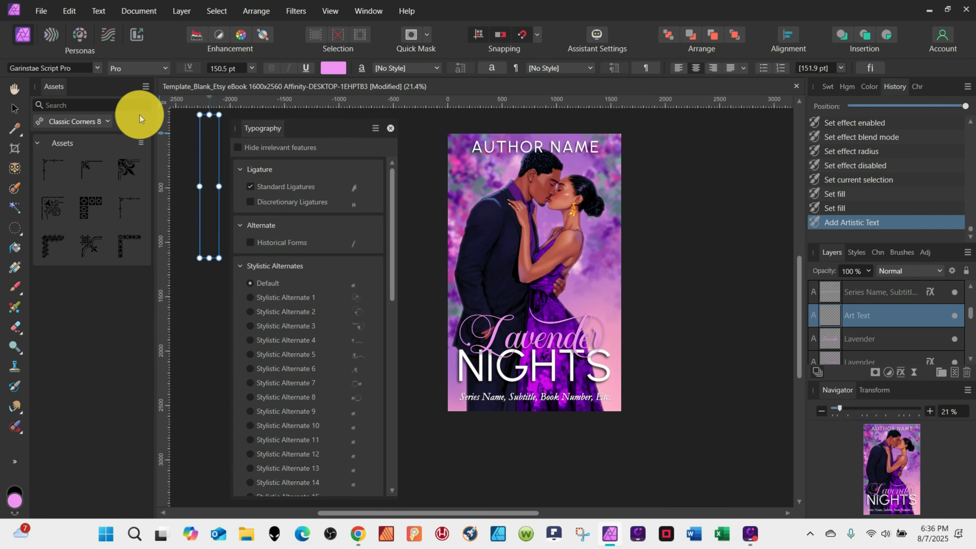
click(15, 109)
click(371, 128)
click(554, 398)
click(717, 321)
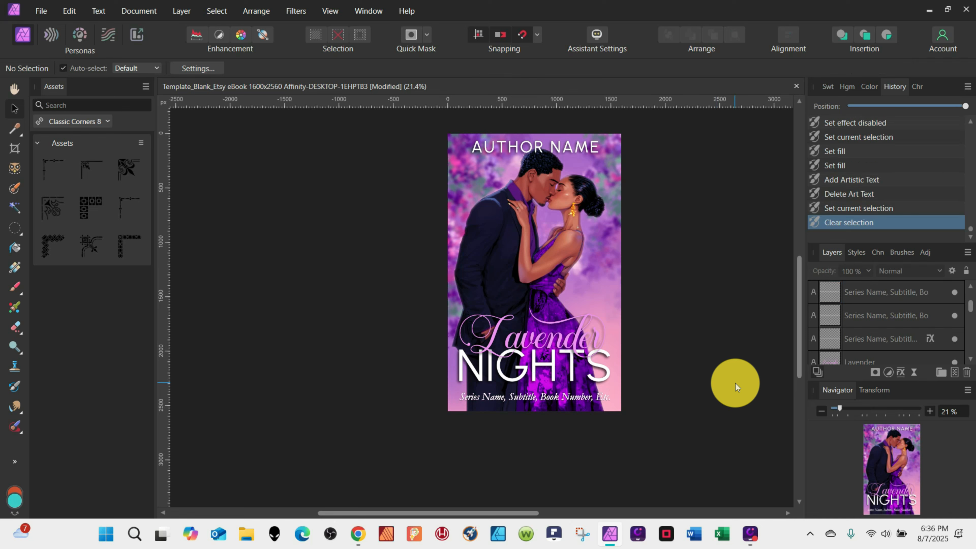
Step: Move the "Lavender", NIGHTS and series name text layers together slightly up the cover, keeping them horizontally centered
click(551, 345)
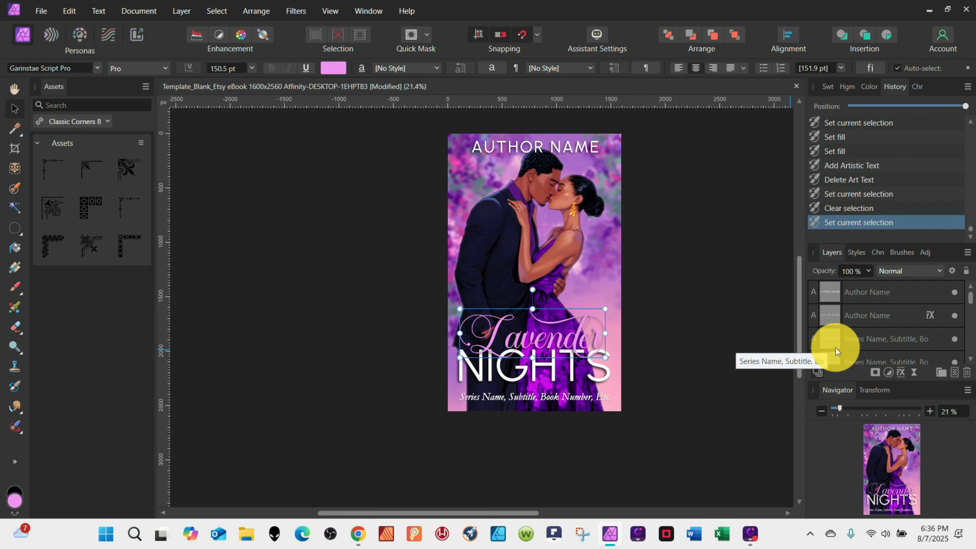
click(828, 334)
scroll(864, 311, down, 1)
shift+click(864, 312)
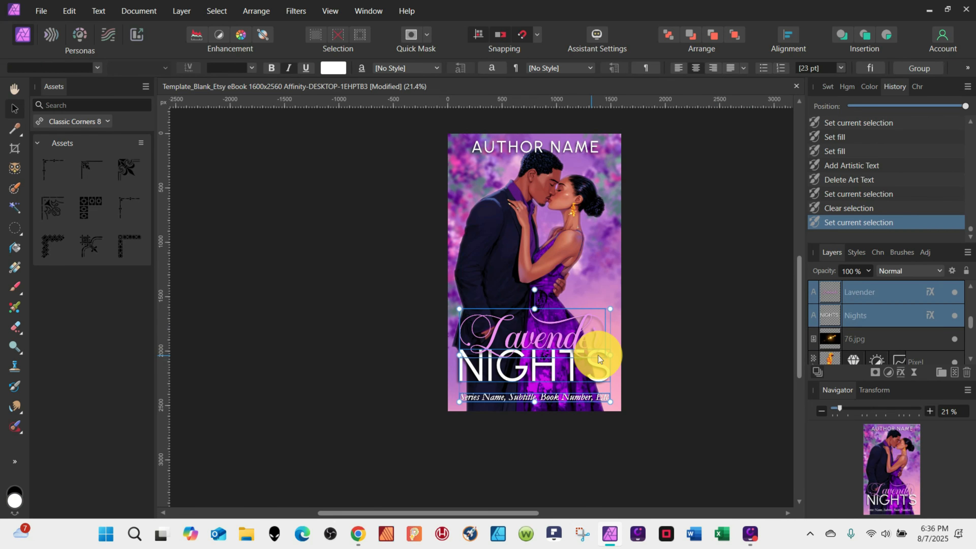
drag(501, 367, 507, 345)
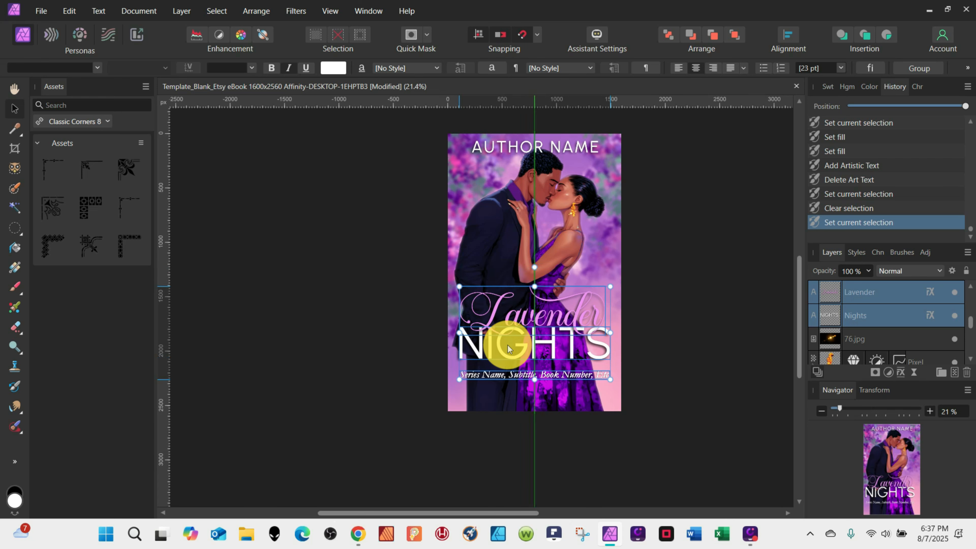
Step: Move the AUTHOR NAME text layers from the top of the cover to the bottom, below the series name line
click(552, 154)
shift+click(830, 321)
drag(573, 146, 573, 392)
click(324, 236)
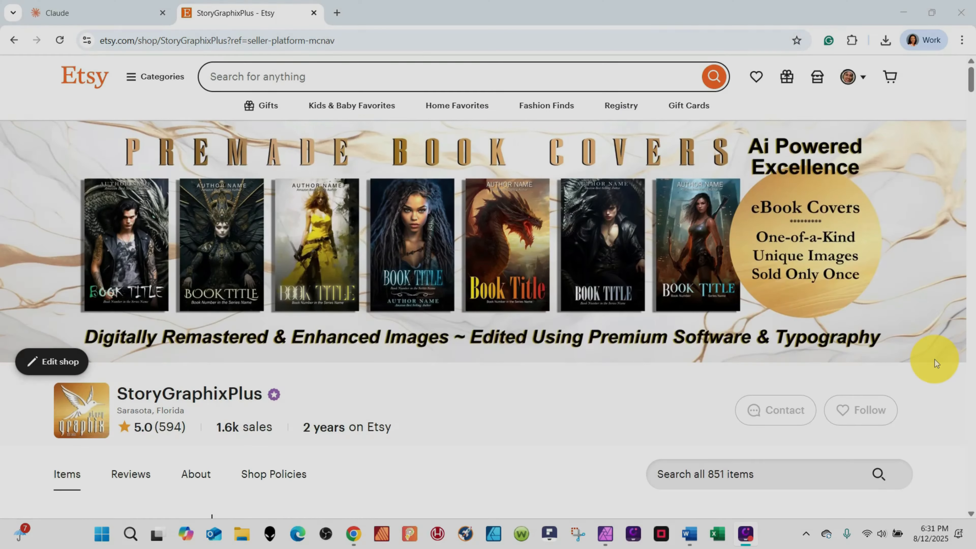
Step: Browse the StoryGraphixPlus shop on Etsy, open the Lavender Nights cover listing and view its cover image
scroll(935, 360, down, 5)
scroll(935, 359, down, 5)
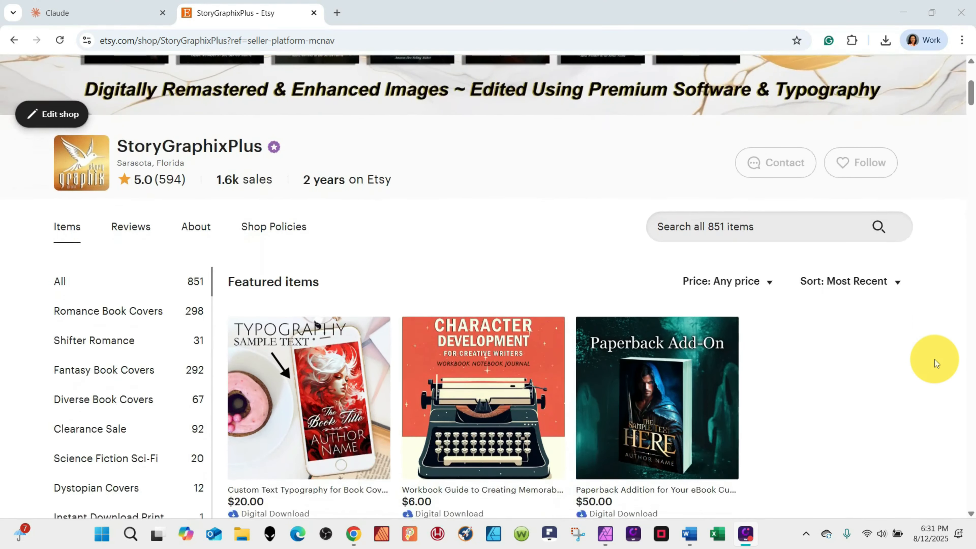
scroll(935, 359, down, 6)
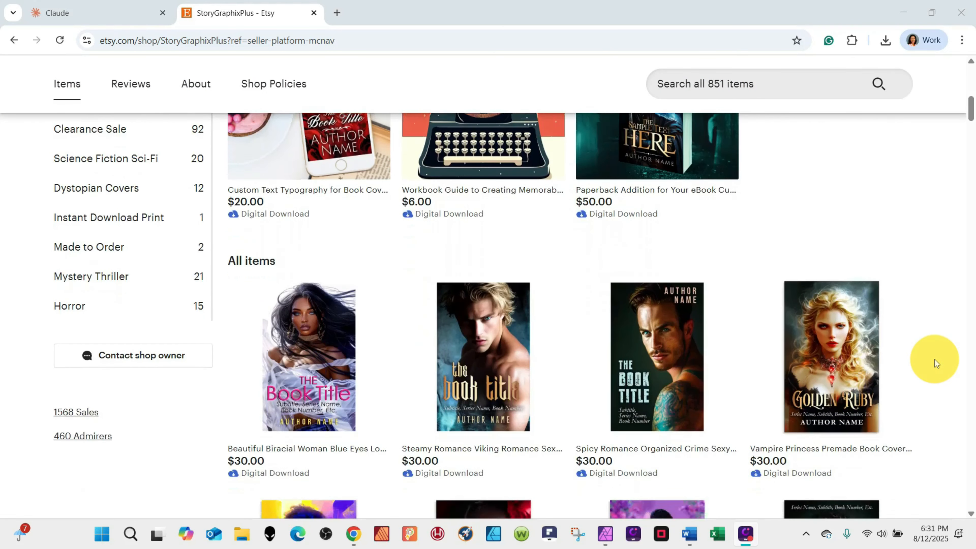
scroll(934, 360, down, 1)
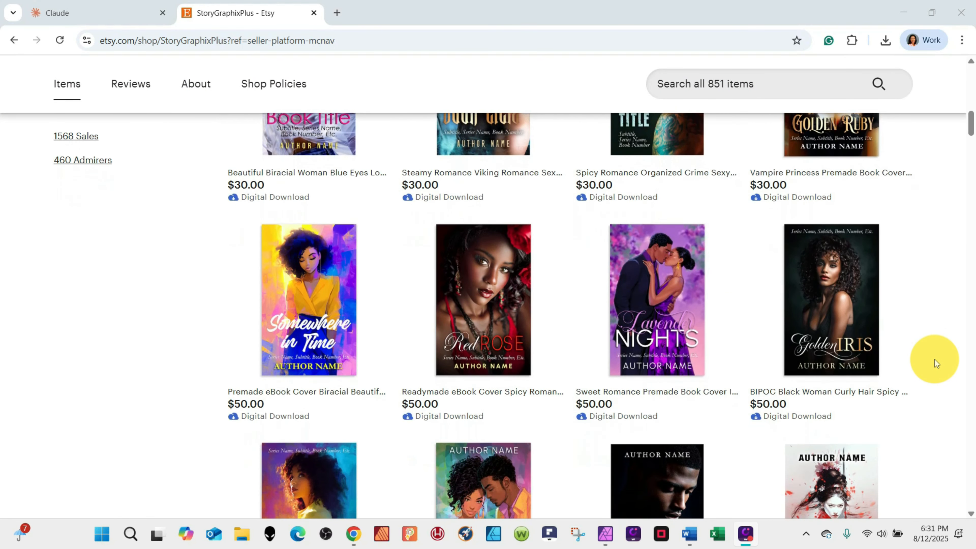
click(660, 276)
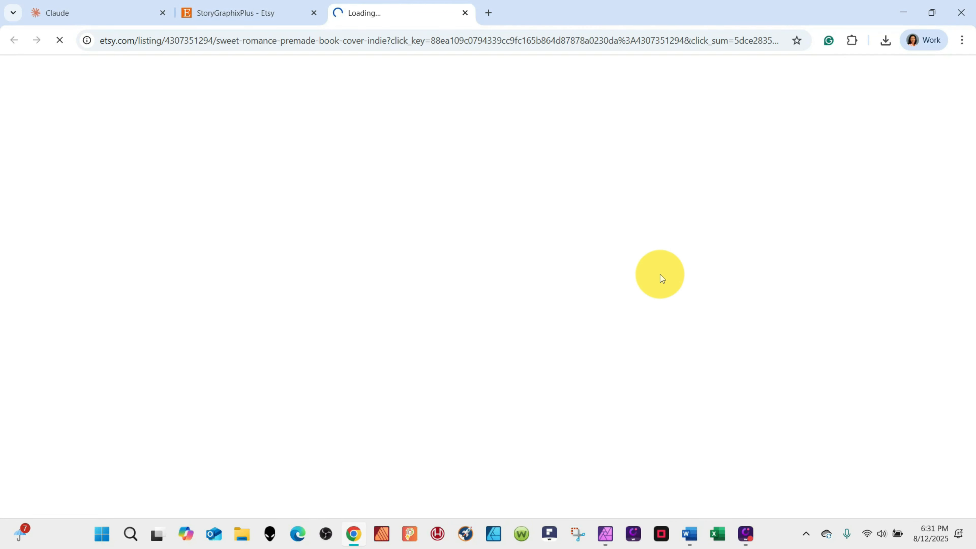
scroll(172, 328, down, 2)
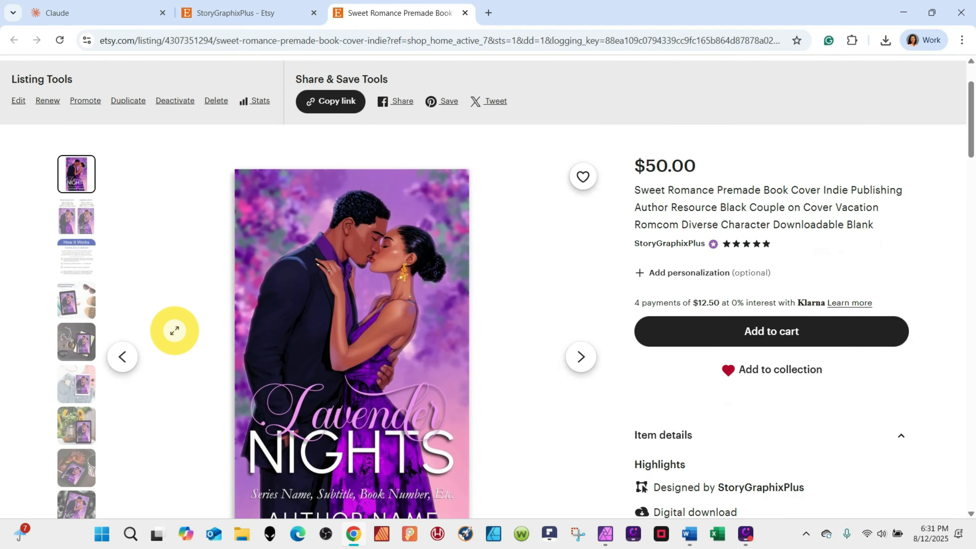
scroll(174, 330, down, 1)
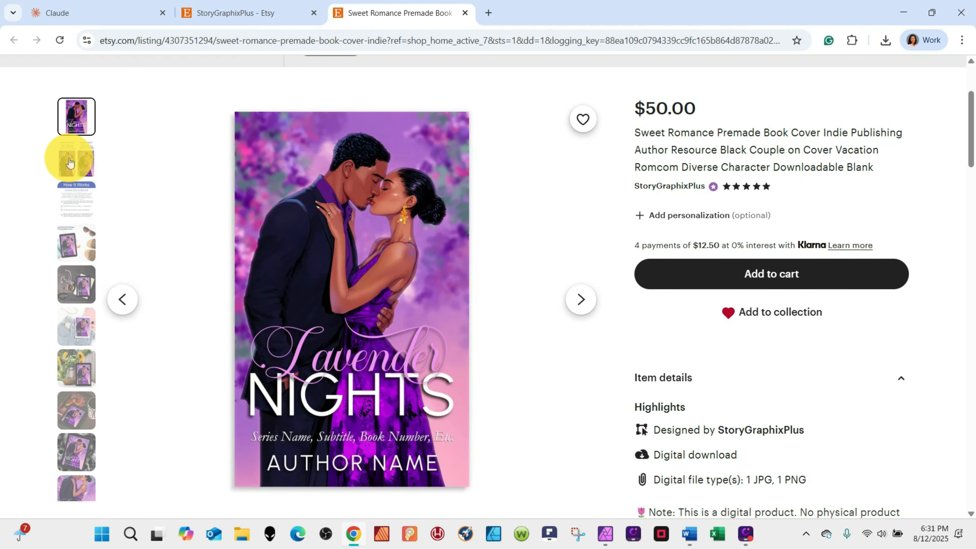
Step: Examine the remaining listing images of the Lavender Nights cover, from the What You Get and How It Works pages through the device mockups to the final close-up
click(69, 162)
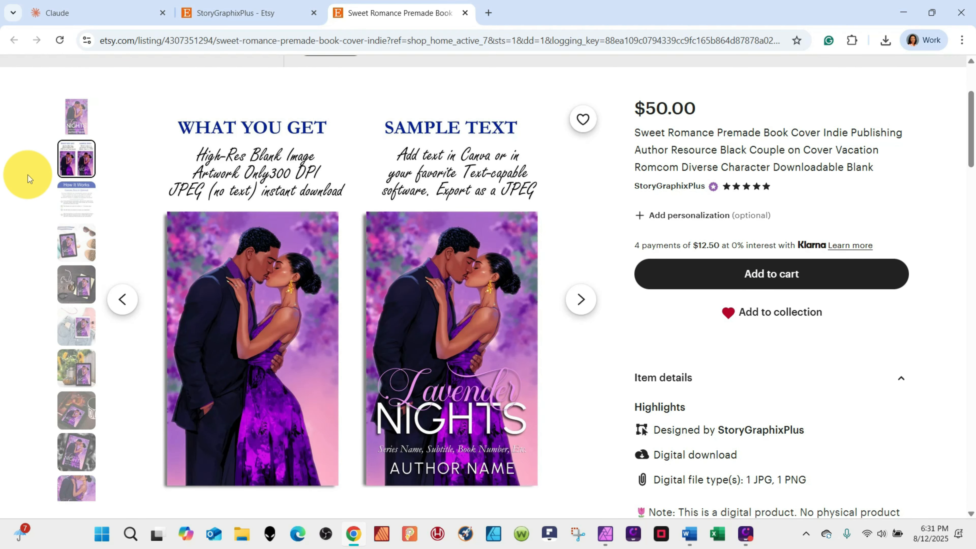
click(72, 245)
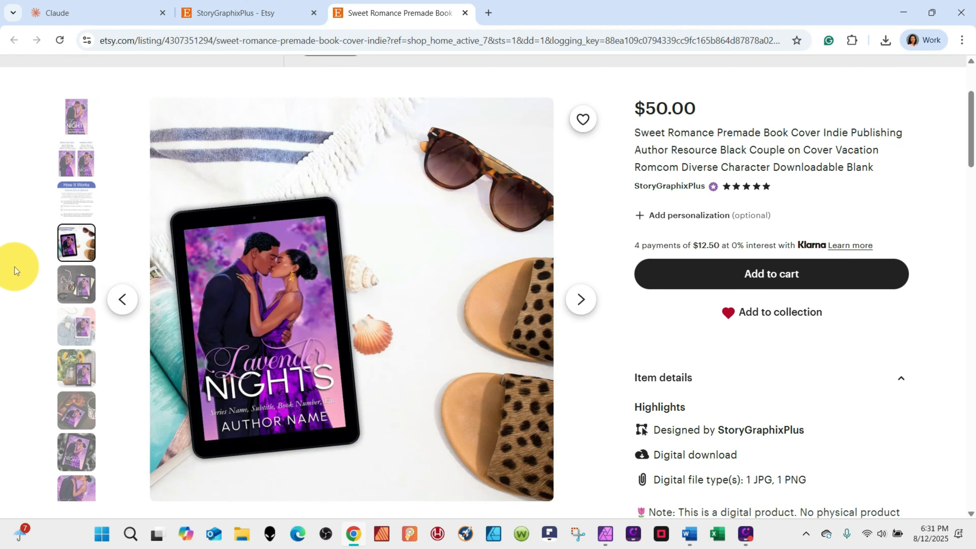
click(83, 207)
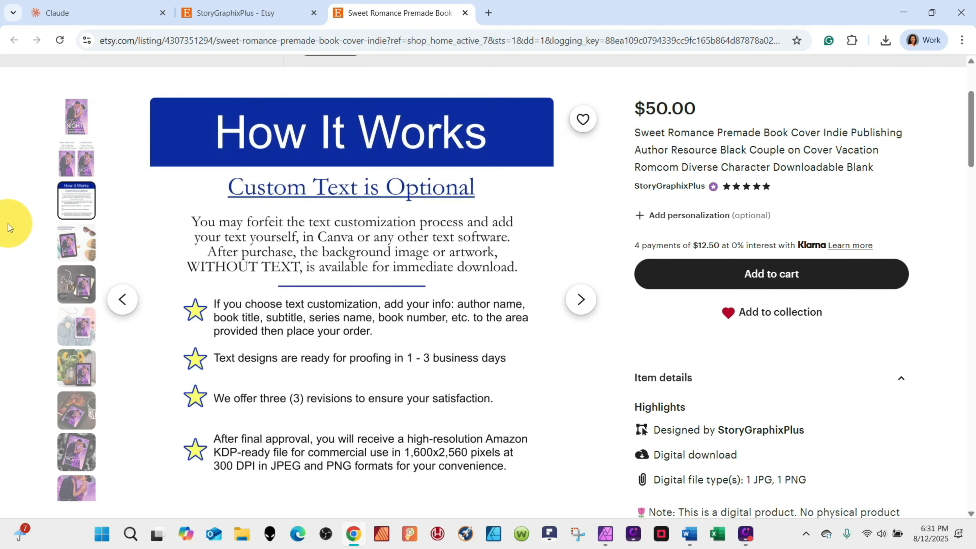
click(77, 292)
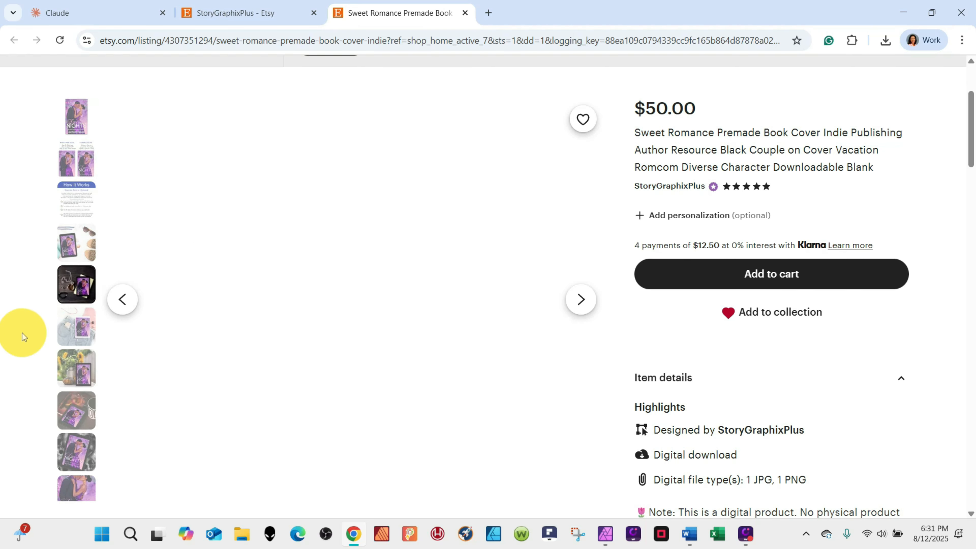
click(81, 337)
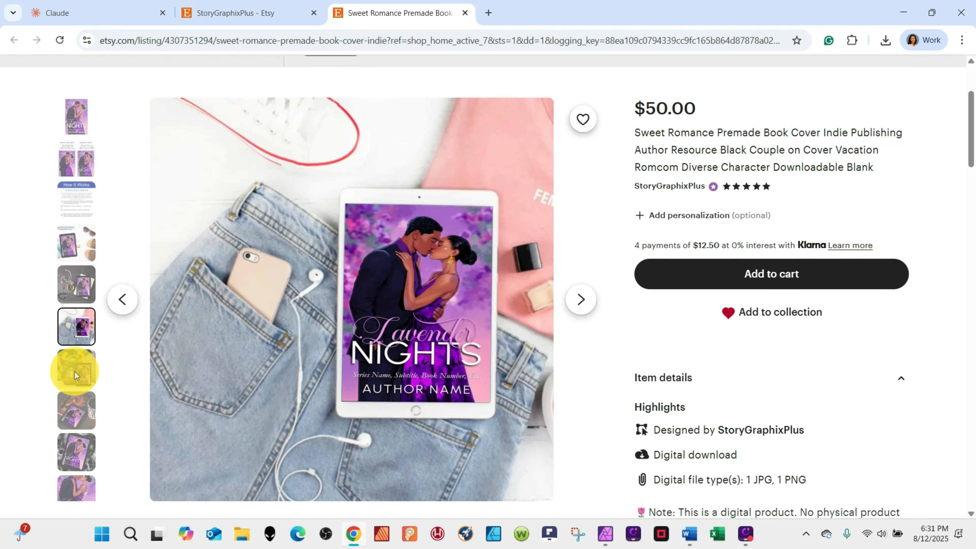
click(75, 371)
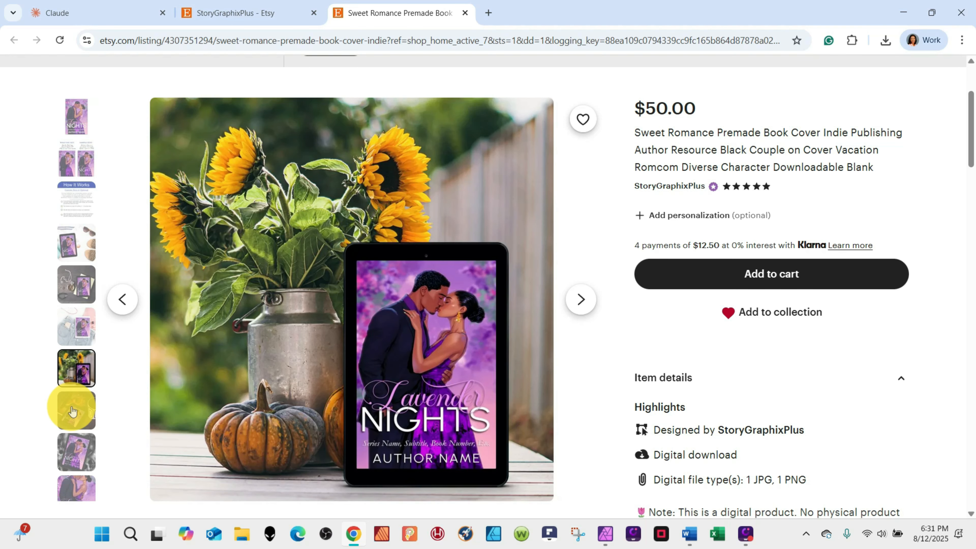
click(72, 410)
scroll(32, 442, down, 1)
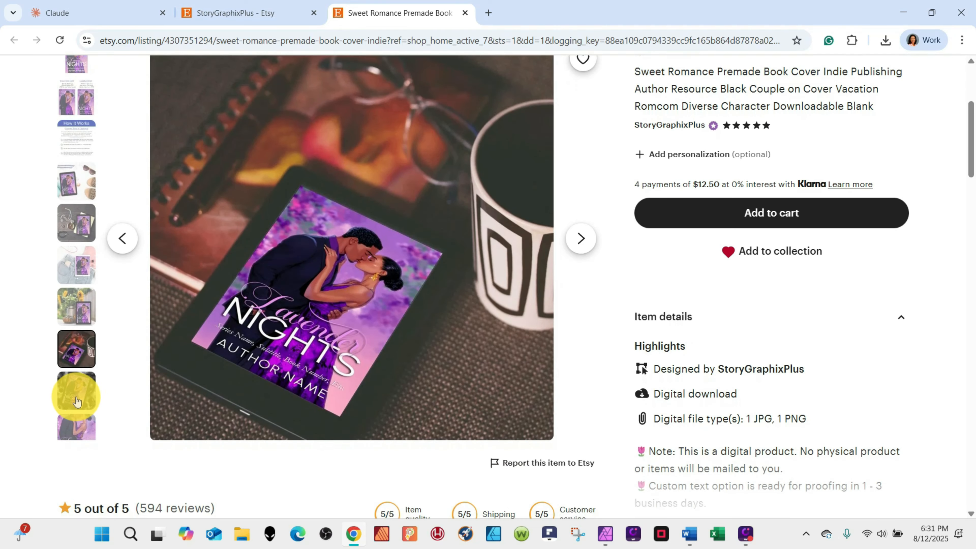
click(78, 391)
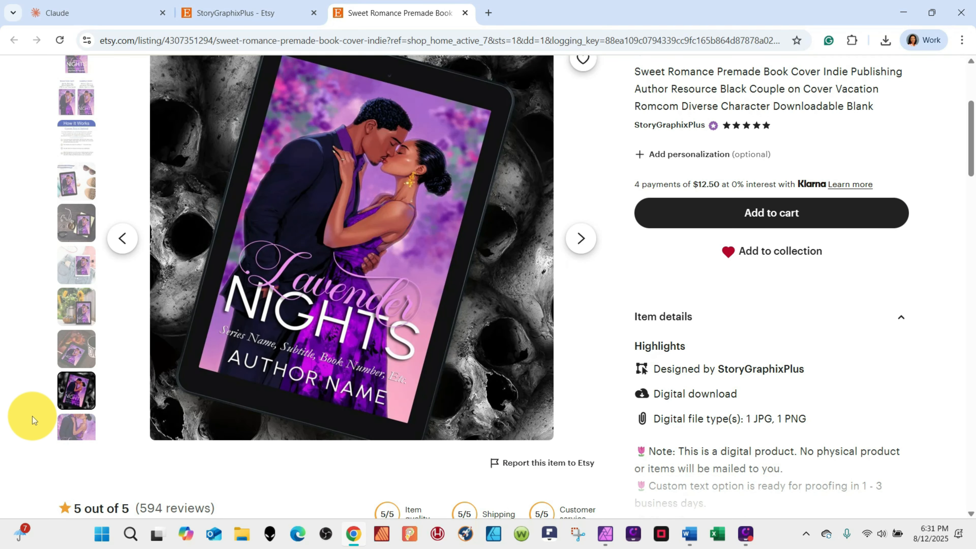
click(77, 419)
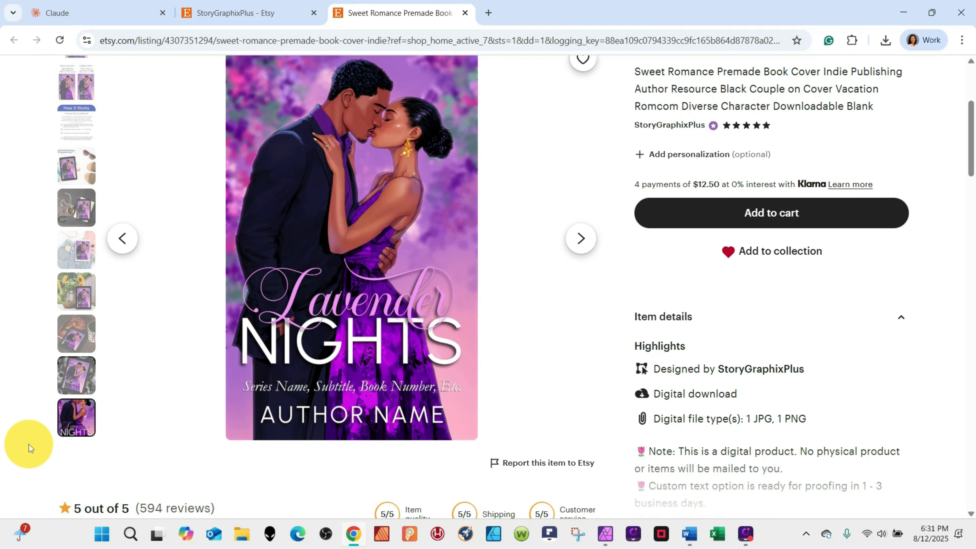
scroll(961, 200, up, 1)
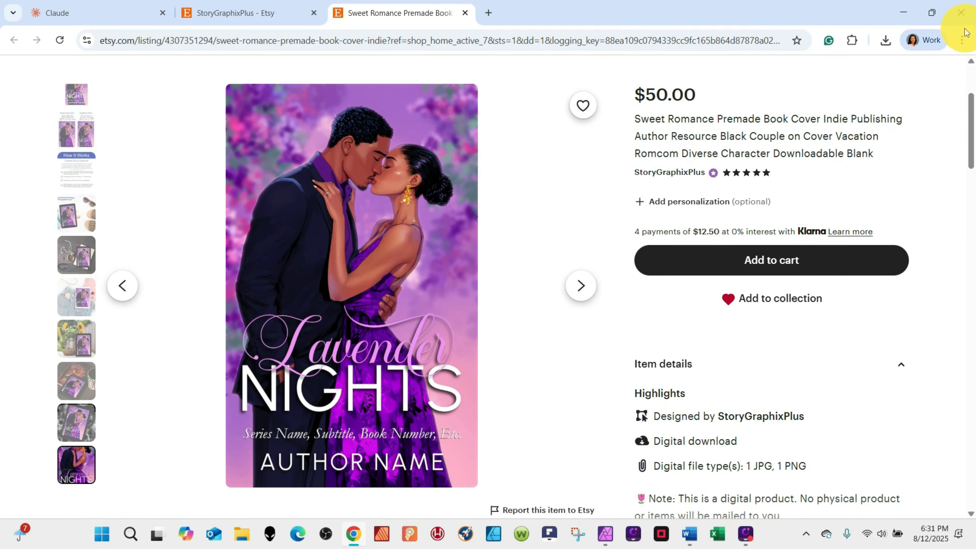